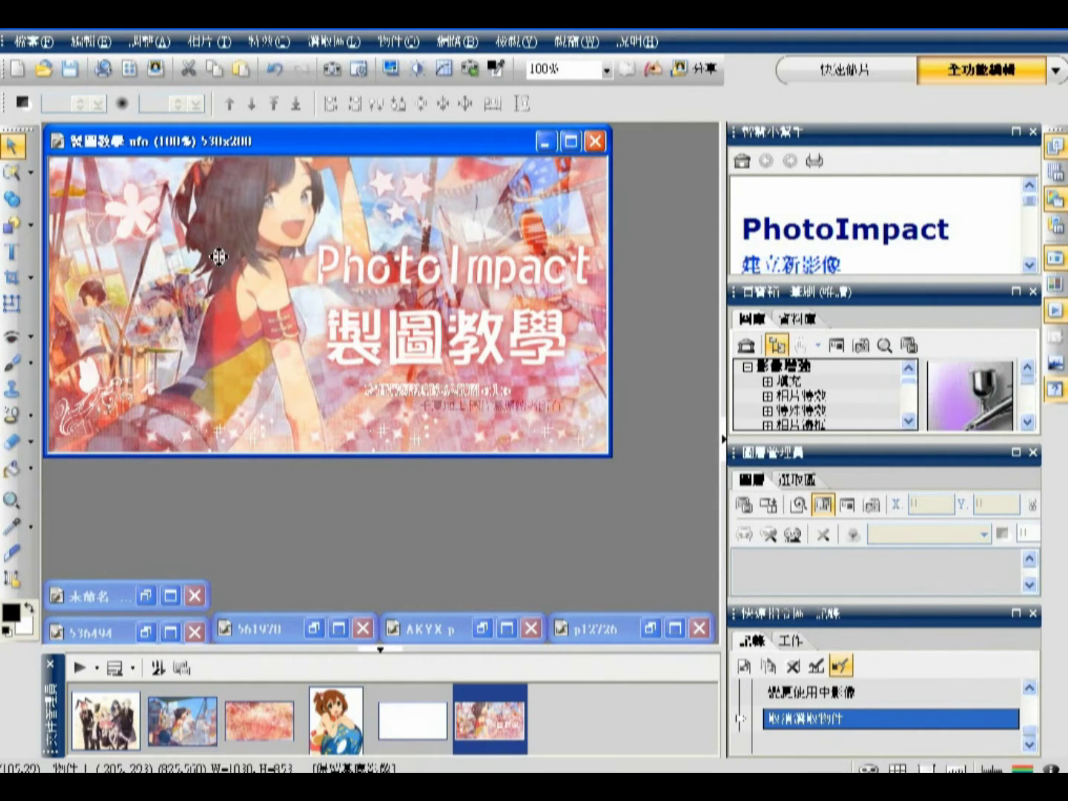
# Bring up the swim-ring girl picture and the group picture and select each one's light background with the Magic Wand.
pyautogui.click(359, 718)
pyautogui.click(651, 629)
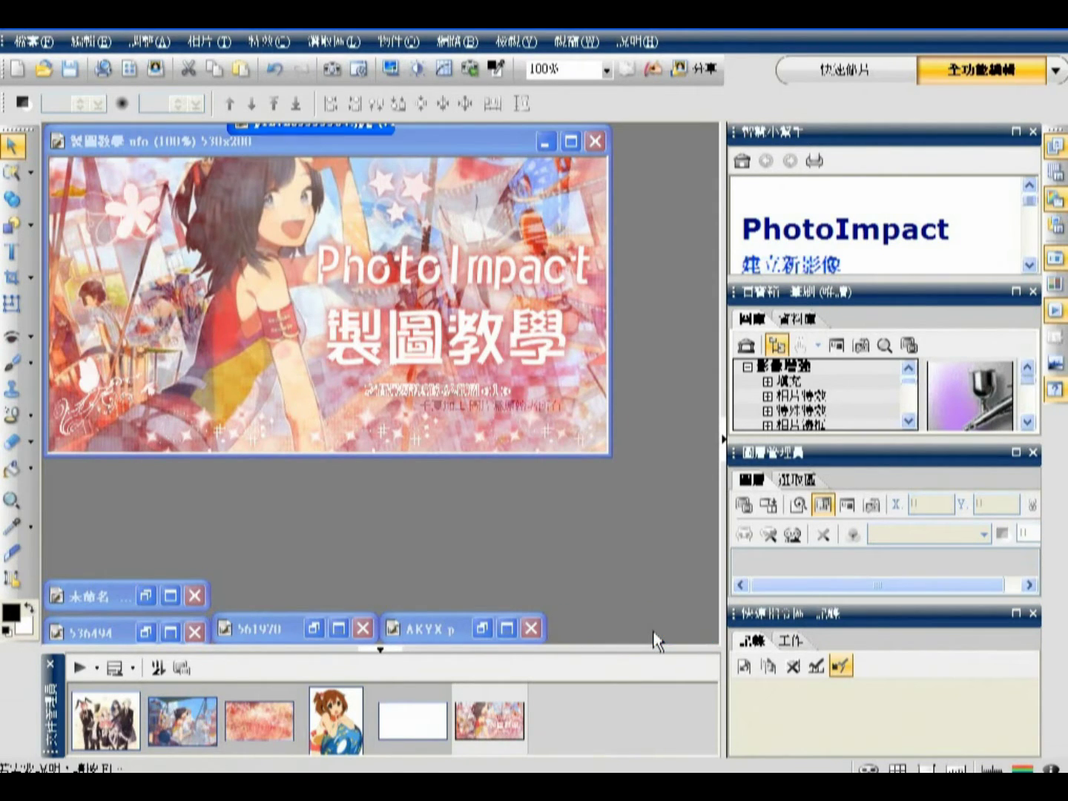
pyautogui.click(15, 176)
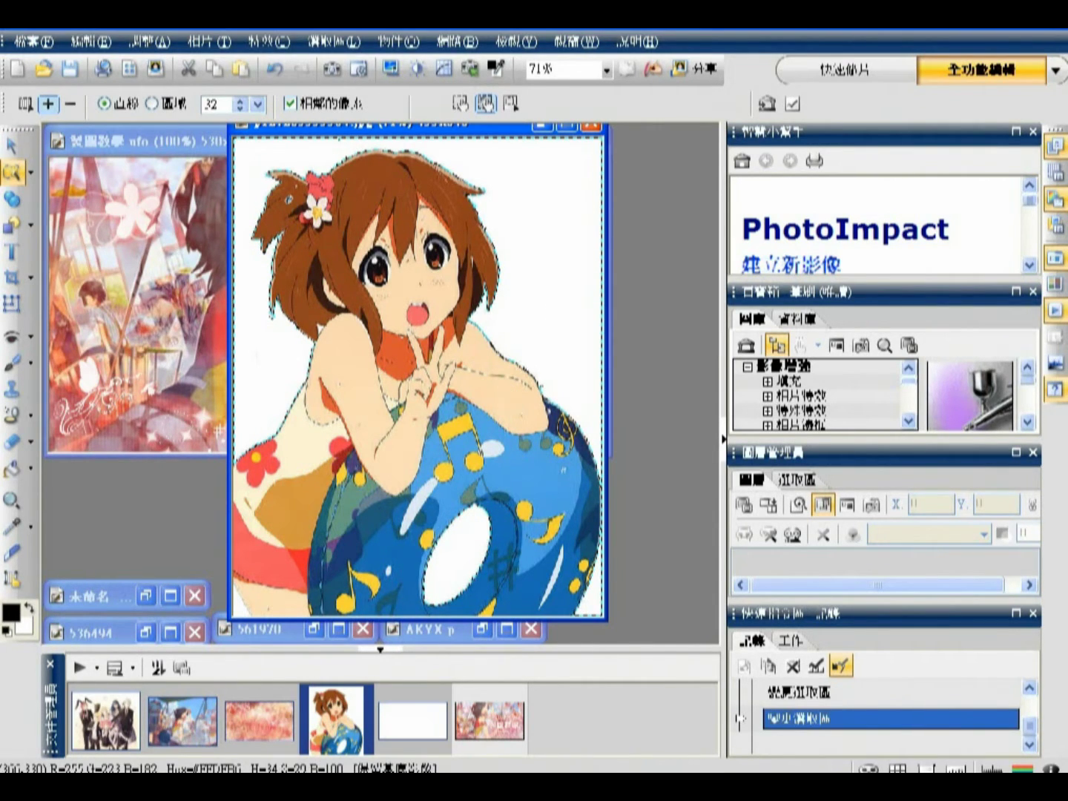
pyautogui.click(132, 714)
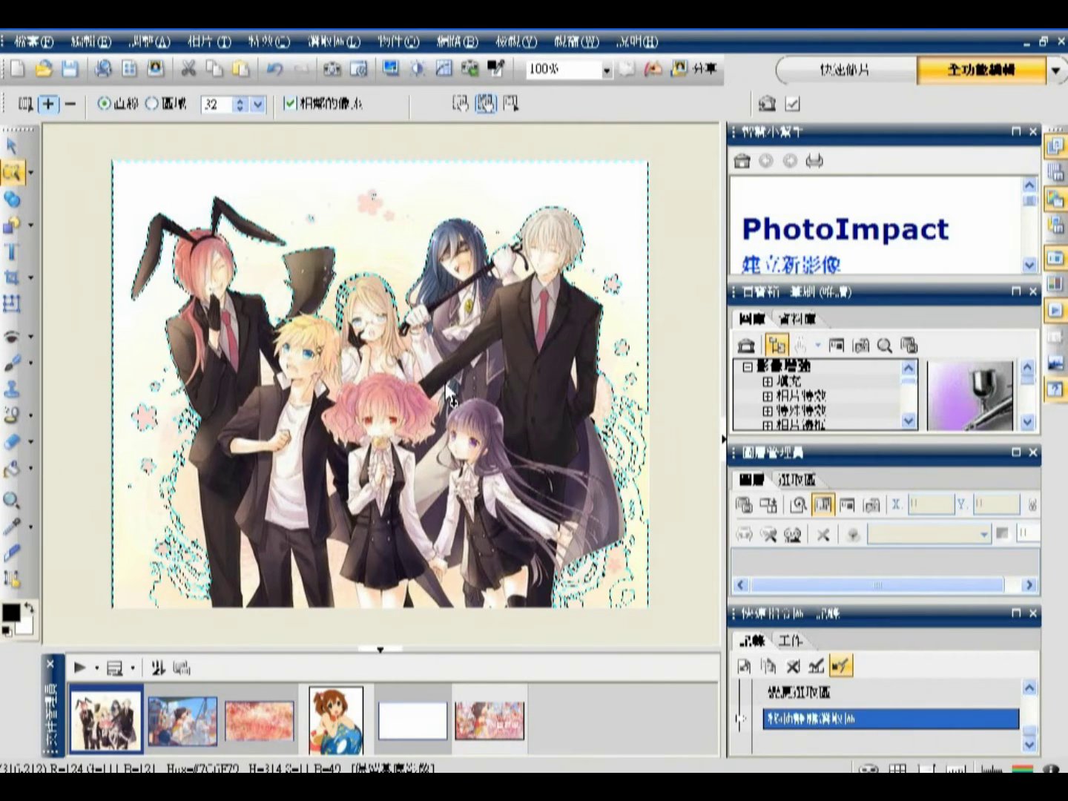
pyautogui.click(413, 343)
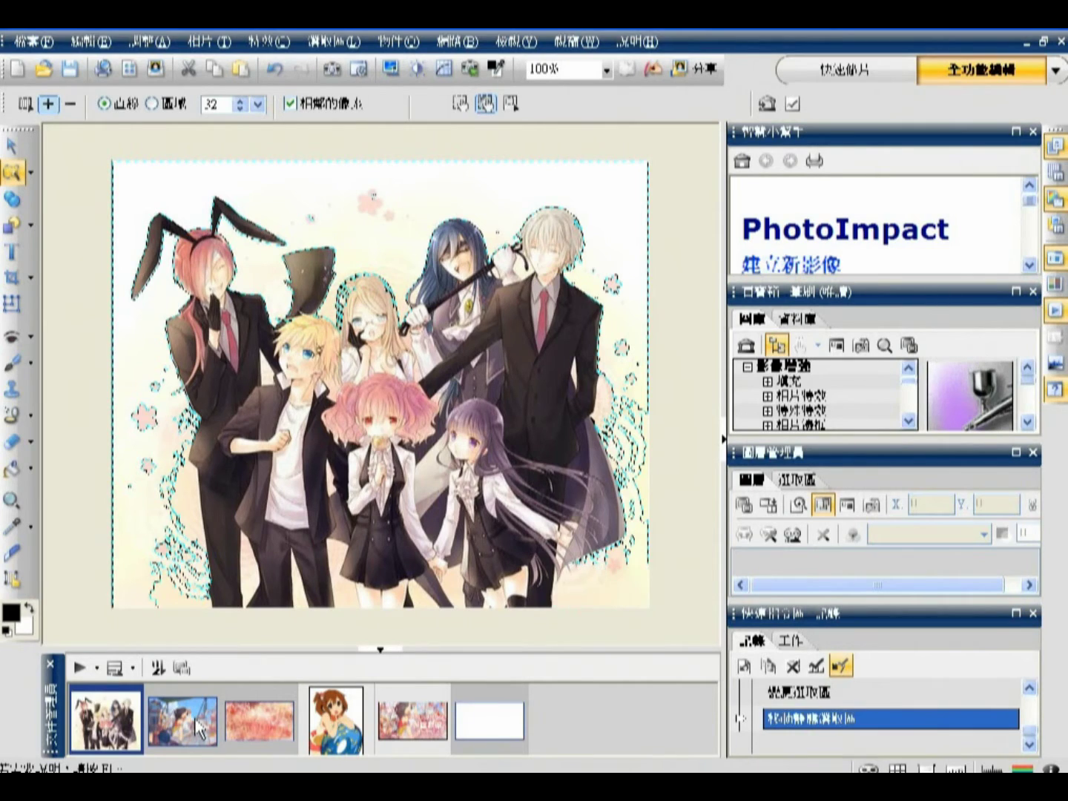
# Switch to the blank white canvas image and delete its leftover object.
pyautogui.click(196, 723)
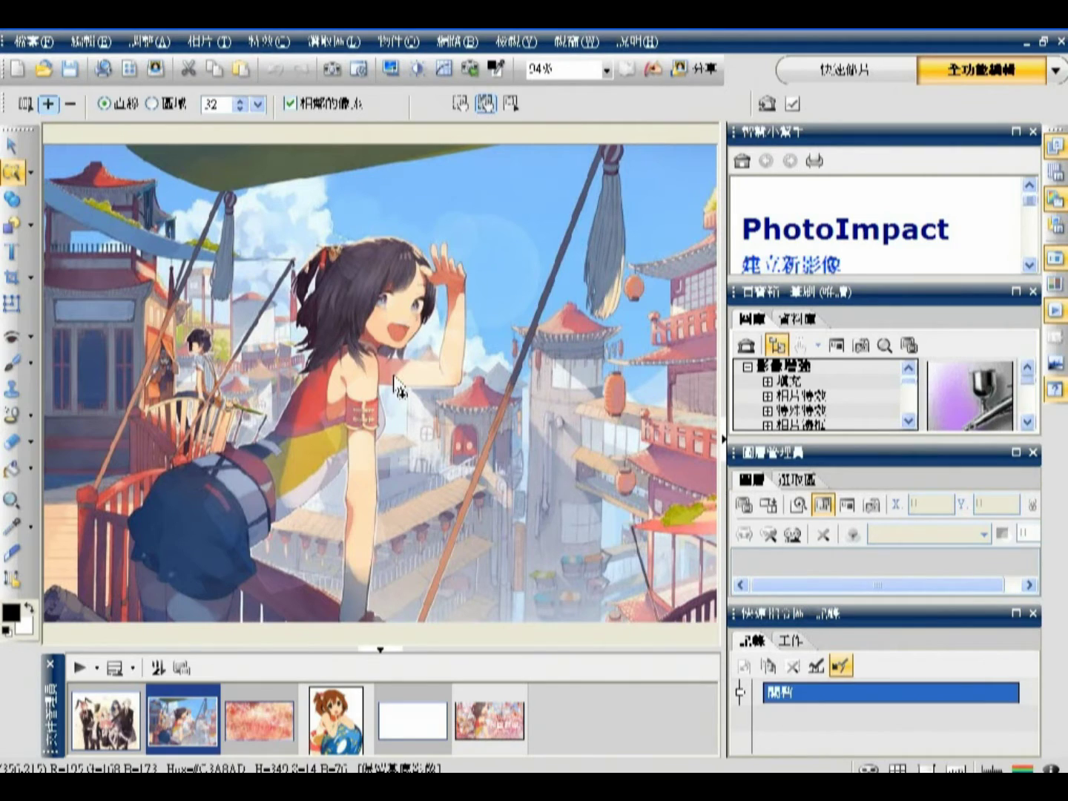
pyautogui.click(421, 731)
pyautogui.press('Delete')
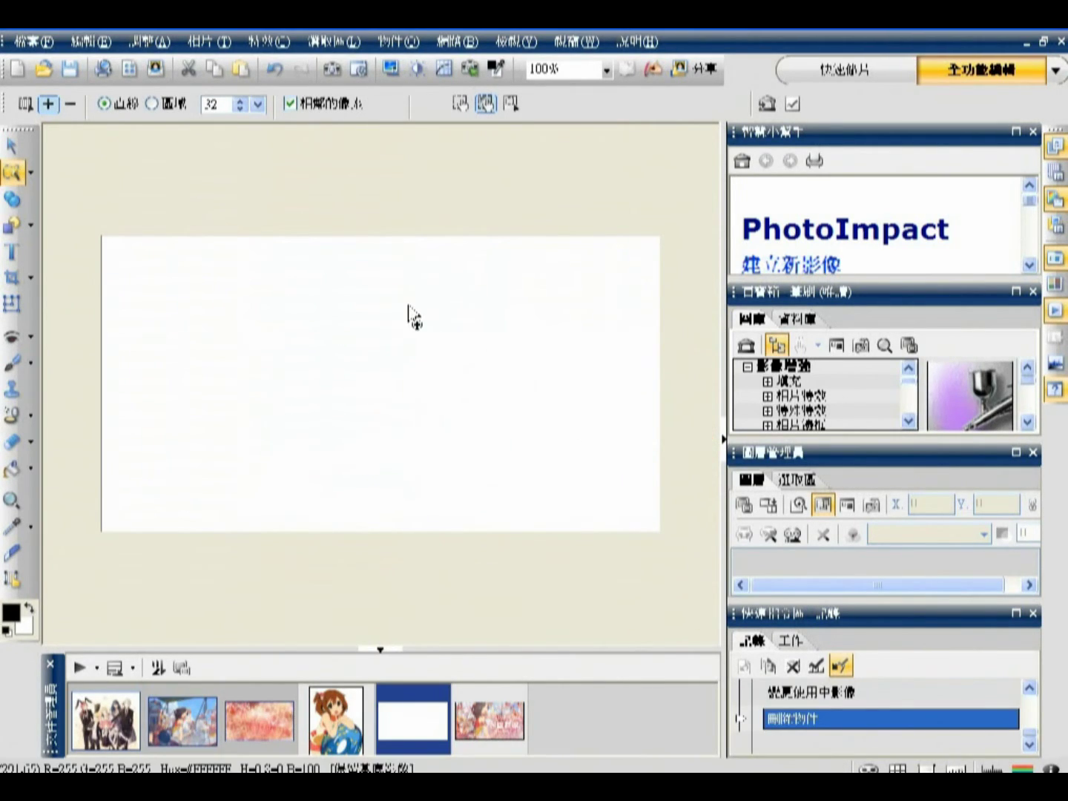
# Copy the blue-sky town picture with the waving girl onto the blank canvas and shift it up so her upper body fills the middle.
pyautogui.click(191, 723)
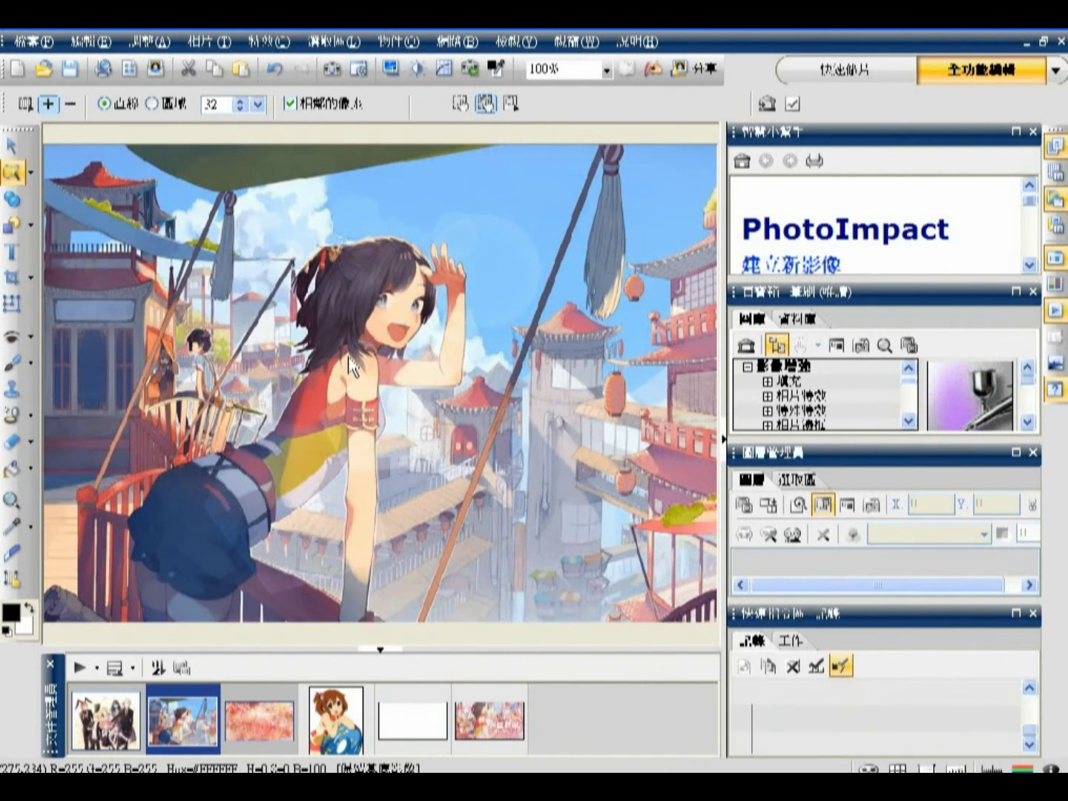
pyautogui.rightClick(365, 354)
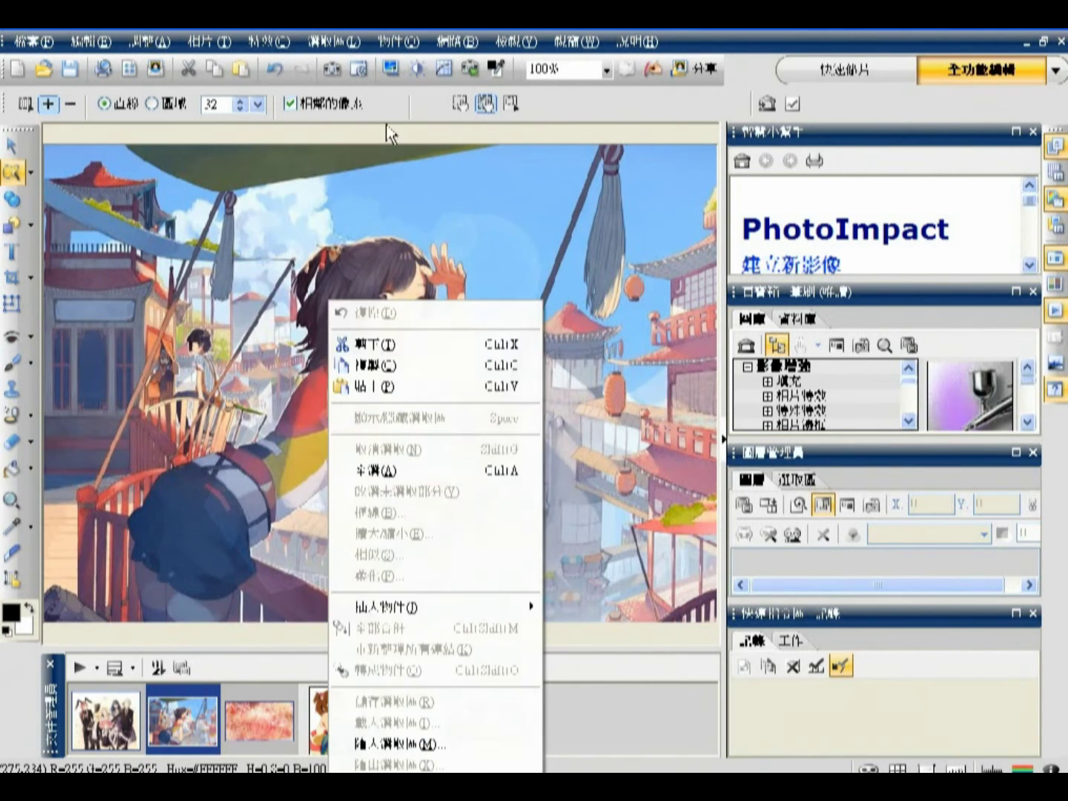
pyautogui.click(381, 365)
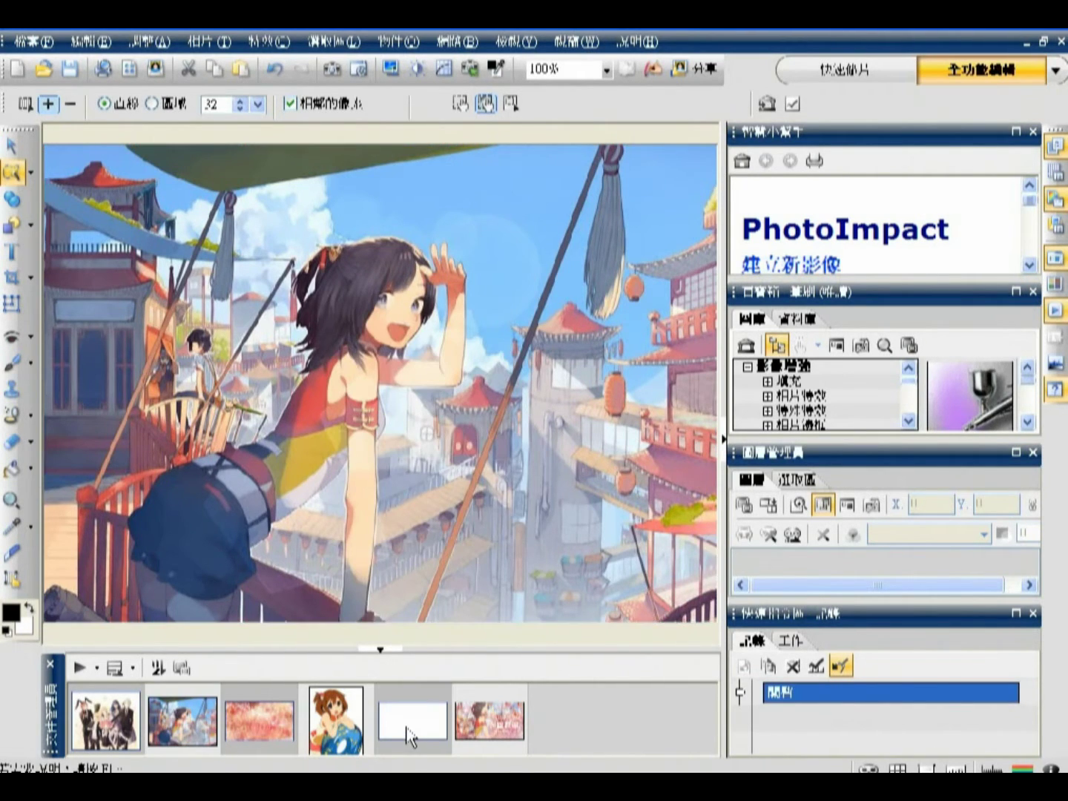
pyautogui.click(410, 736)
pyautogui.rightClick(334, 389)
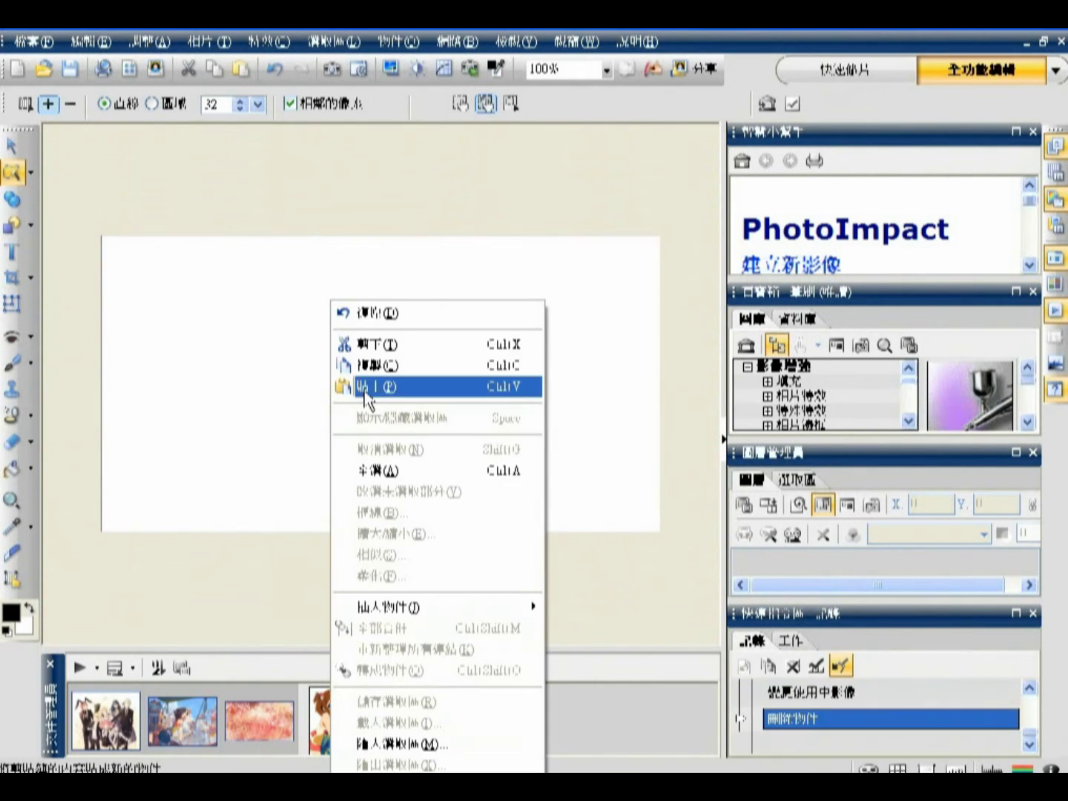
pyautogui.click(364, 386)
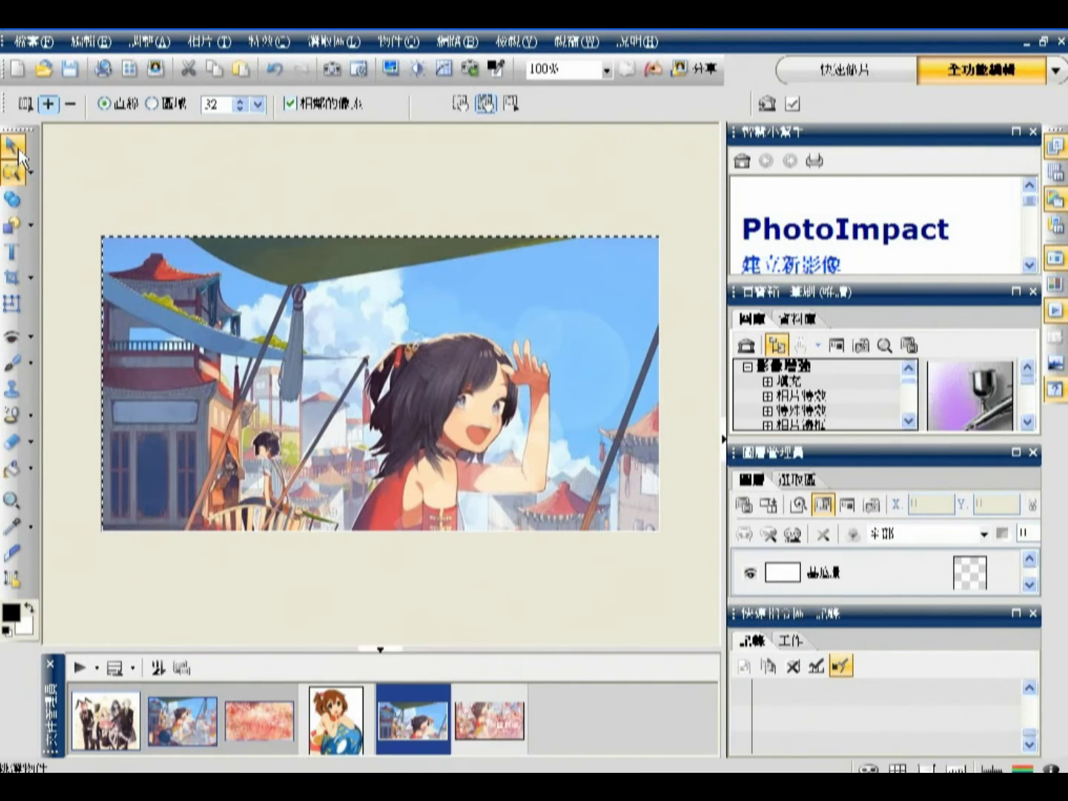
pyautogui.click(18, 148)
pyautogui.moveTo(416, 415); pyautogui.dragTo(410, 341)
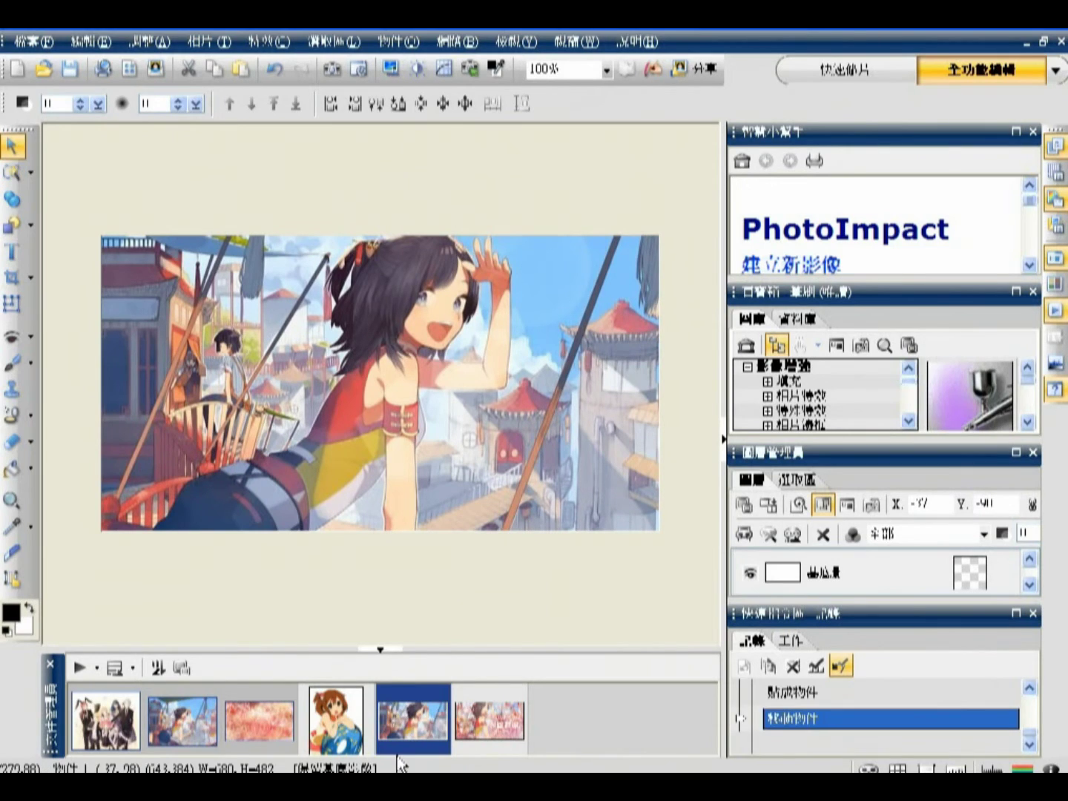
# Copy the red checkered bokeh texture onto the canvas over the girl and enlarge it to 550 × 308 to cover the canvas.
pyautogui.click(284, 725)
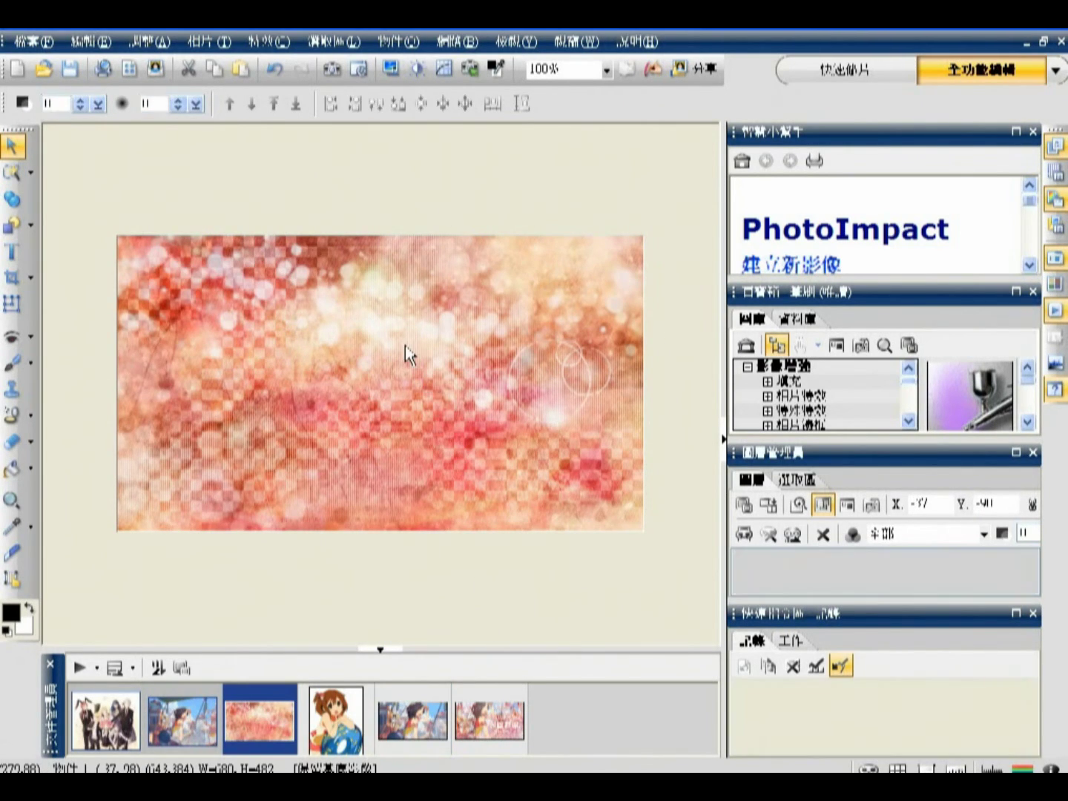
pyautogui.rightClick(442, 353)
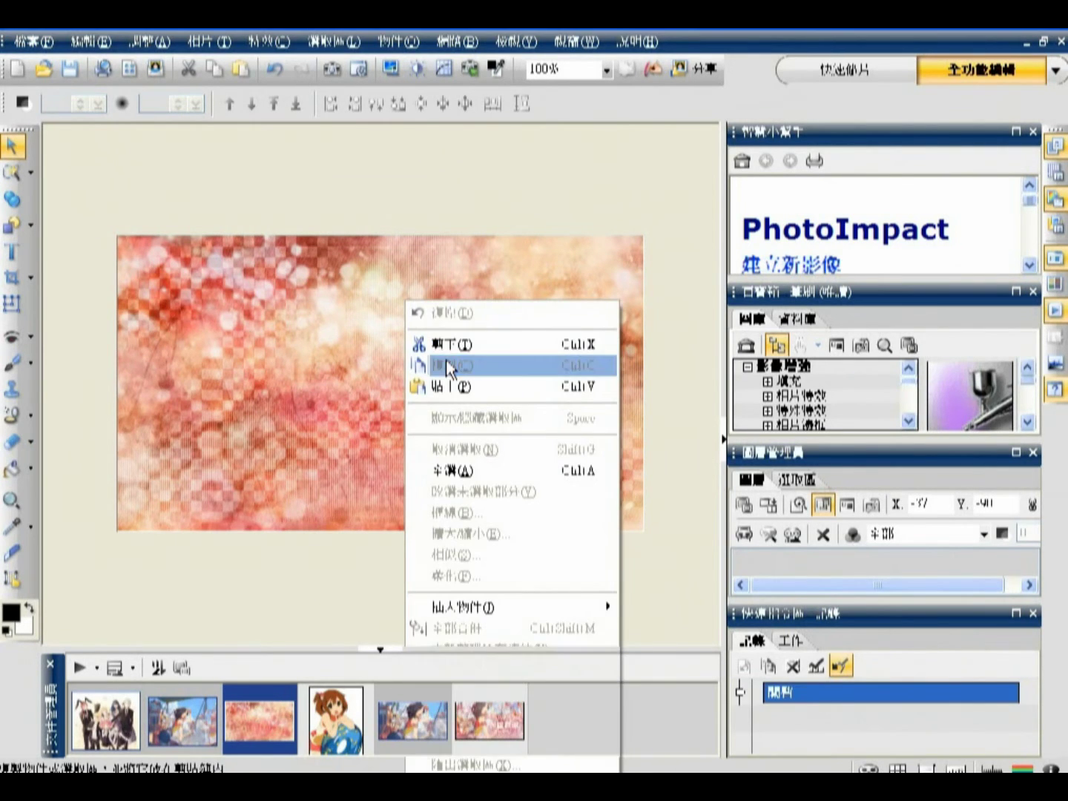
pyautogui.click(446, 362)
pyautogui.click(393, 708)
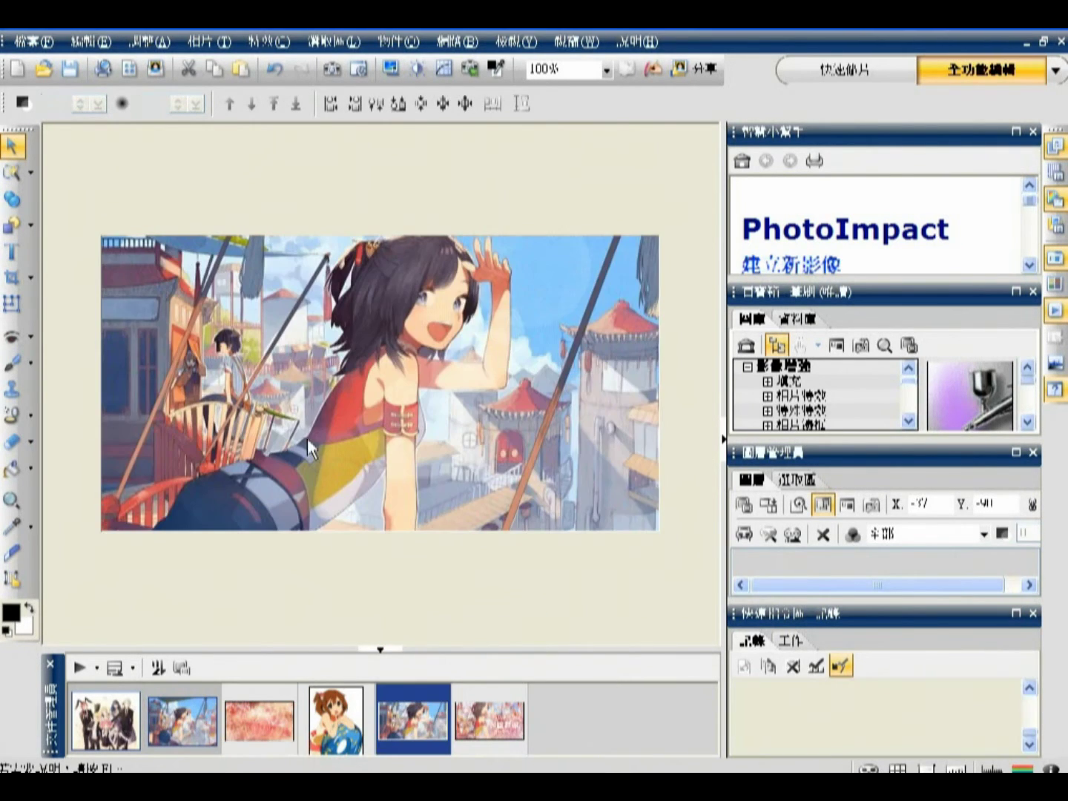
pyautogui.rightClick(281, 349)
pyautogui.click(344, 336)
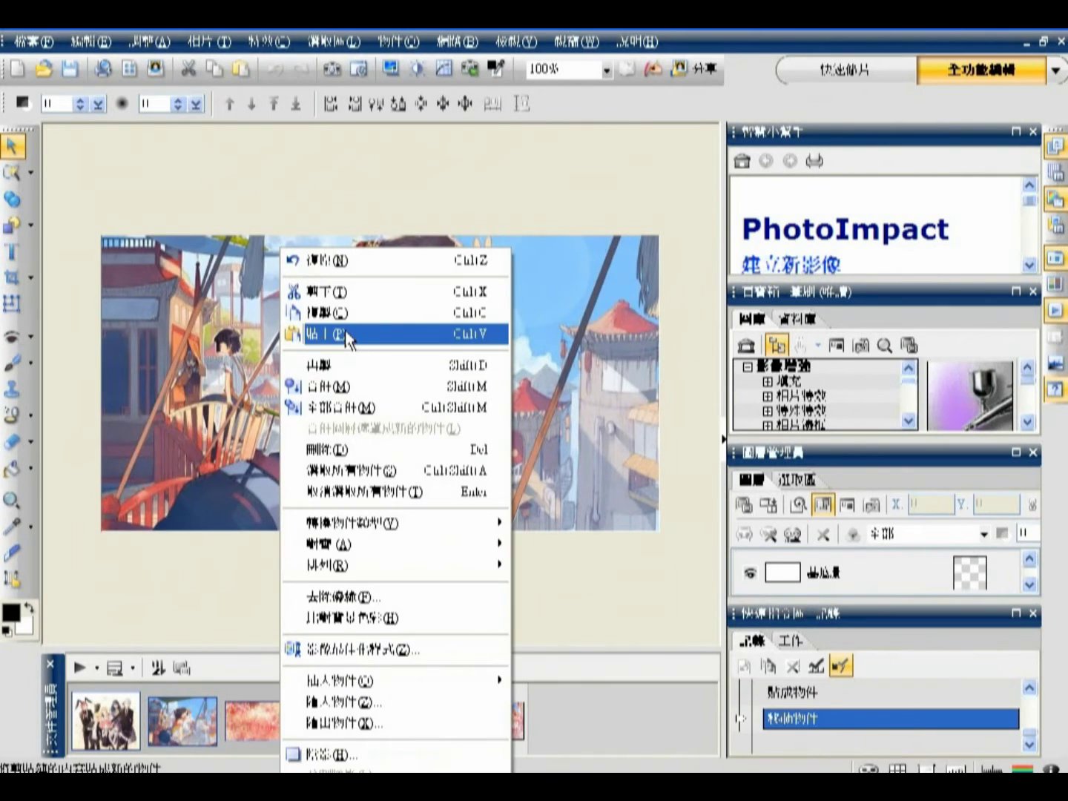
pyautogui.click(20, 306)
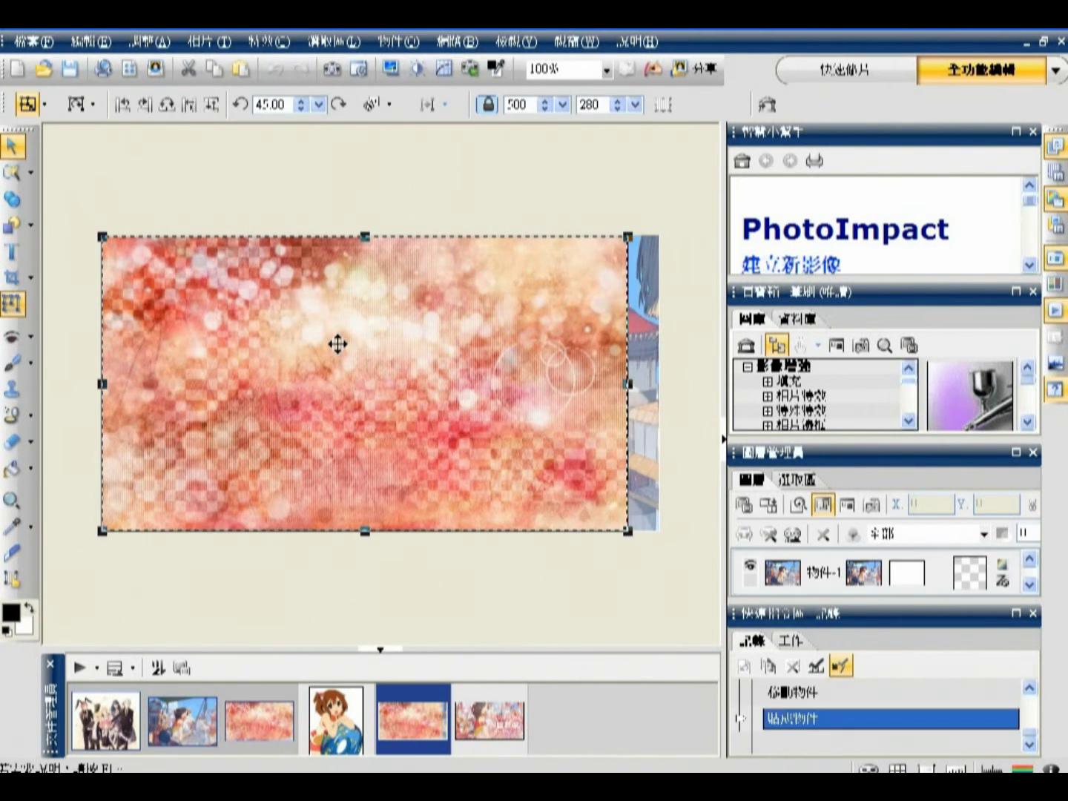
pyautogui.moveTo(628, 384); pyautogui.dragTo(680, 384)
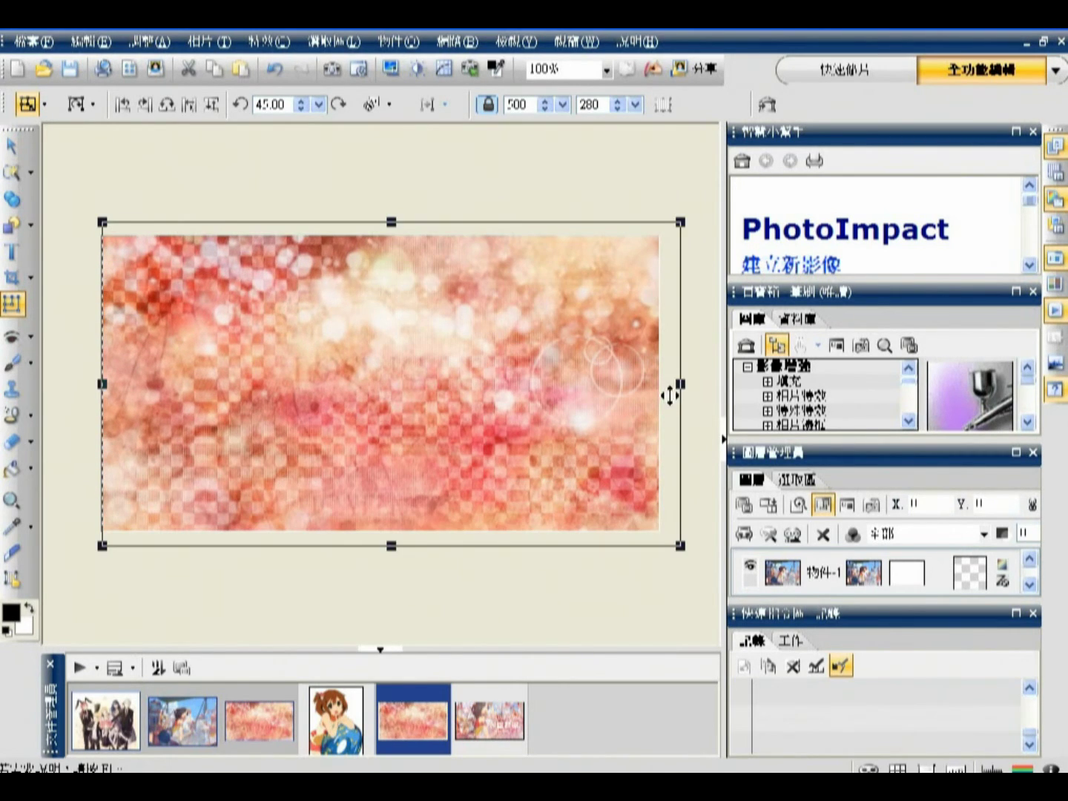
# Try the merge modes 相乘倒數, 重疊, 強光 and 柔光 on the texture layer.
pyautogui.click(1016, 451)
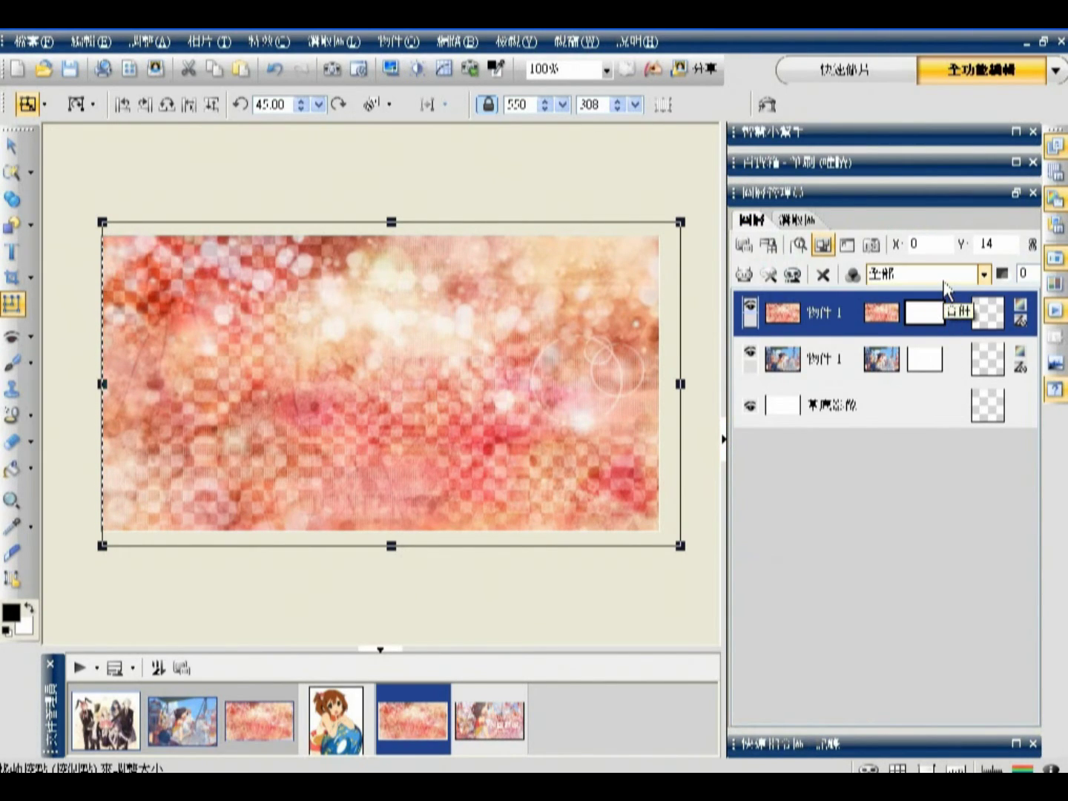
pyautogui.click(946, 276)
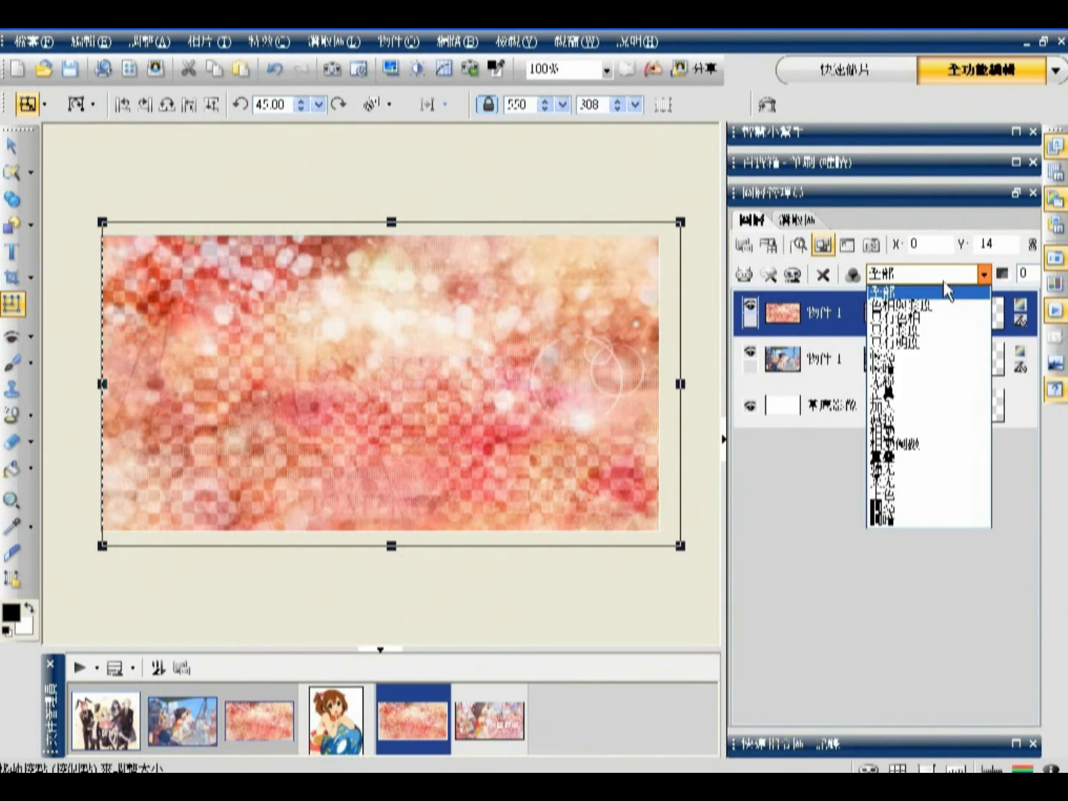
pyautogui.click(914, 445)
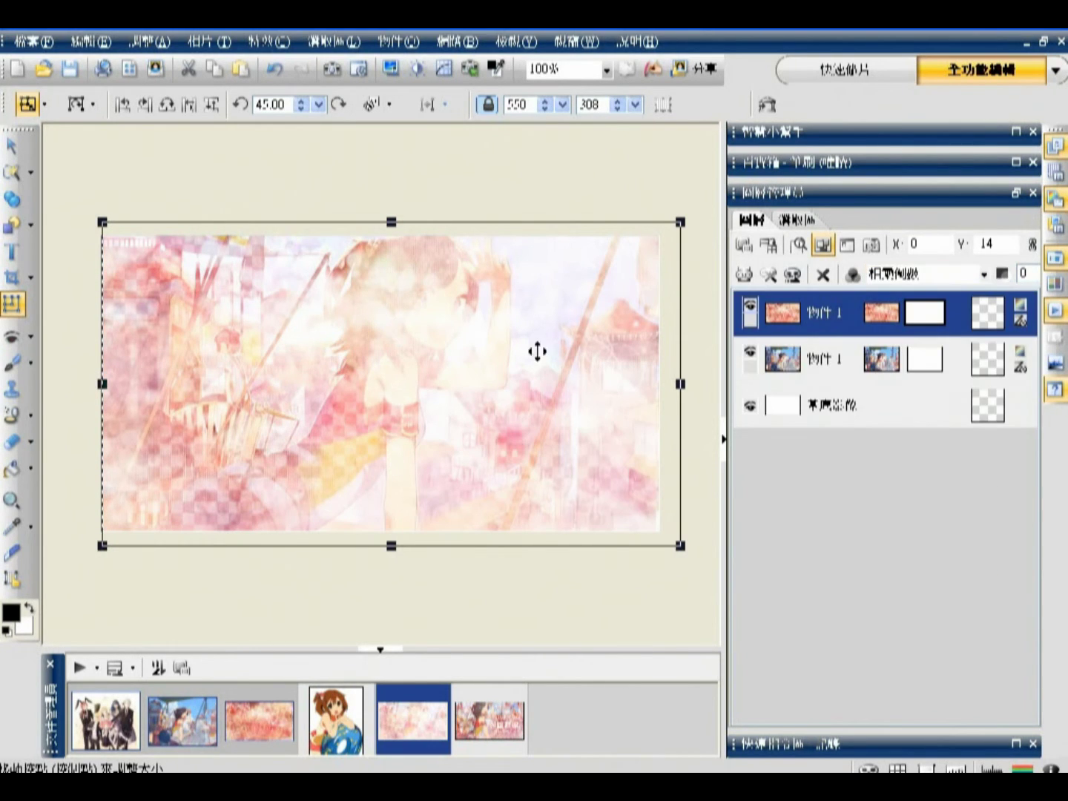
pyautogui.click(910, 275)
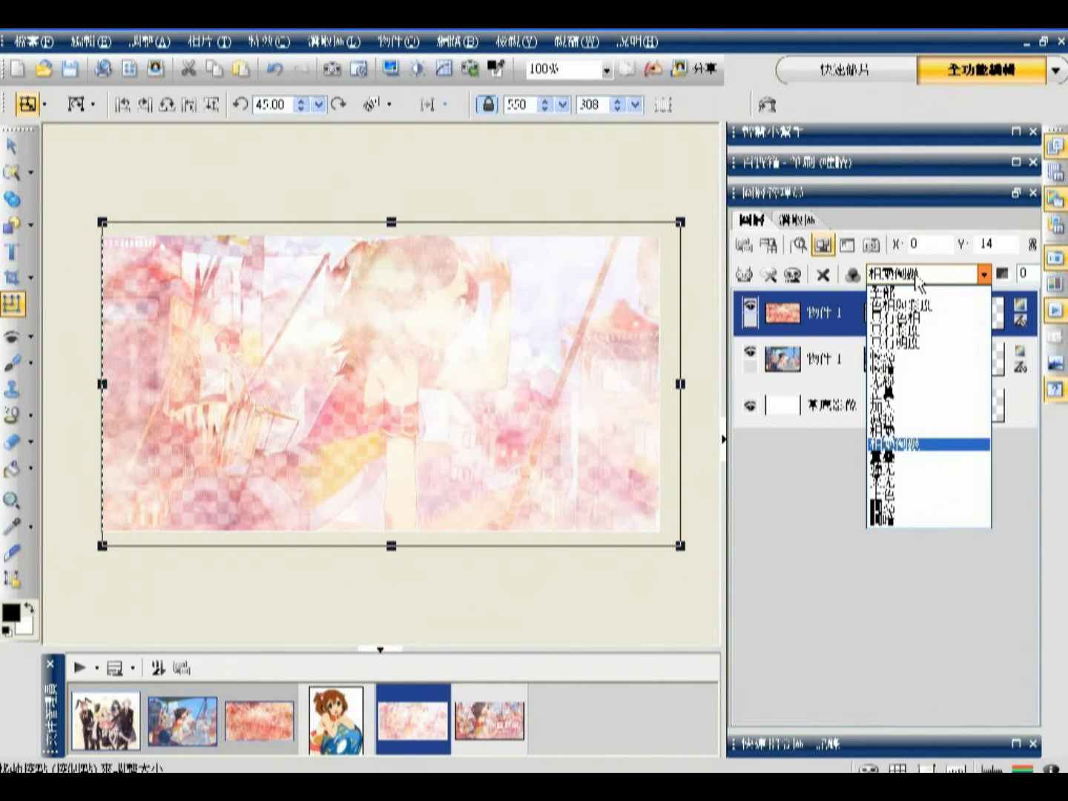
pyautogui.click(916, 457)
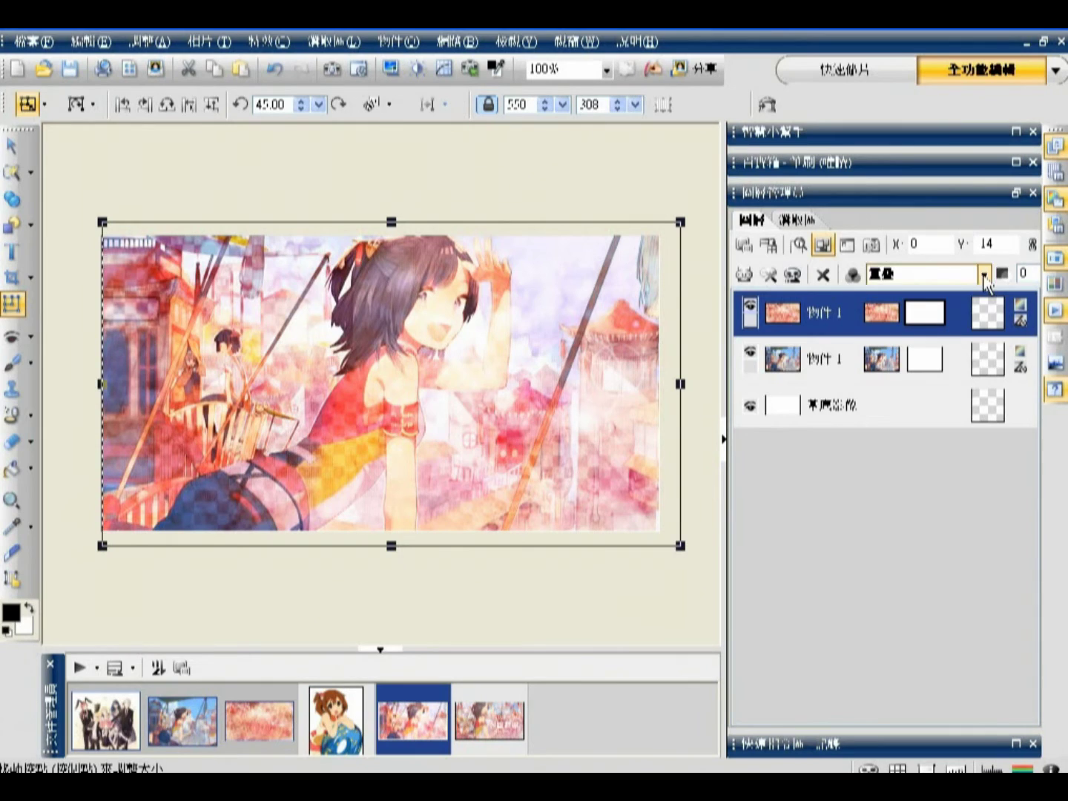
pyautogui.click(983, 274)
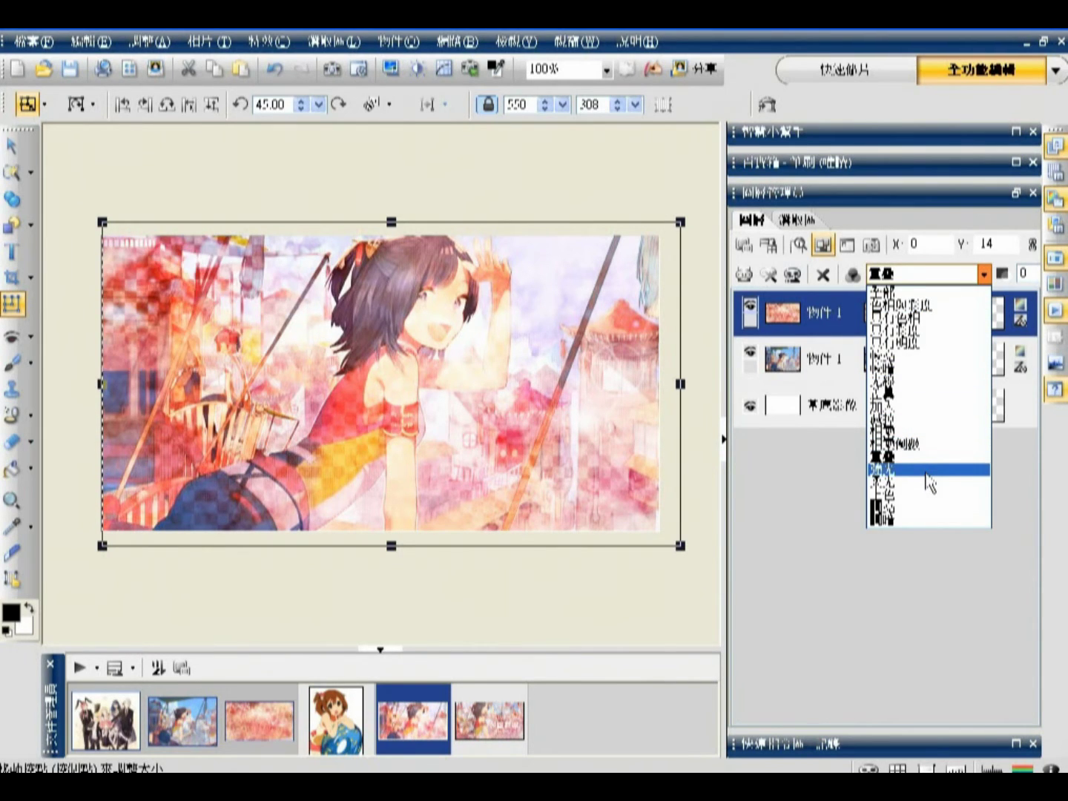
pyautogui.click(930, 483)
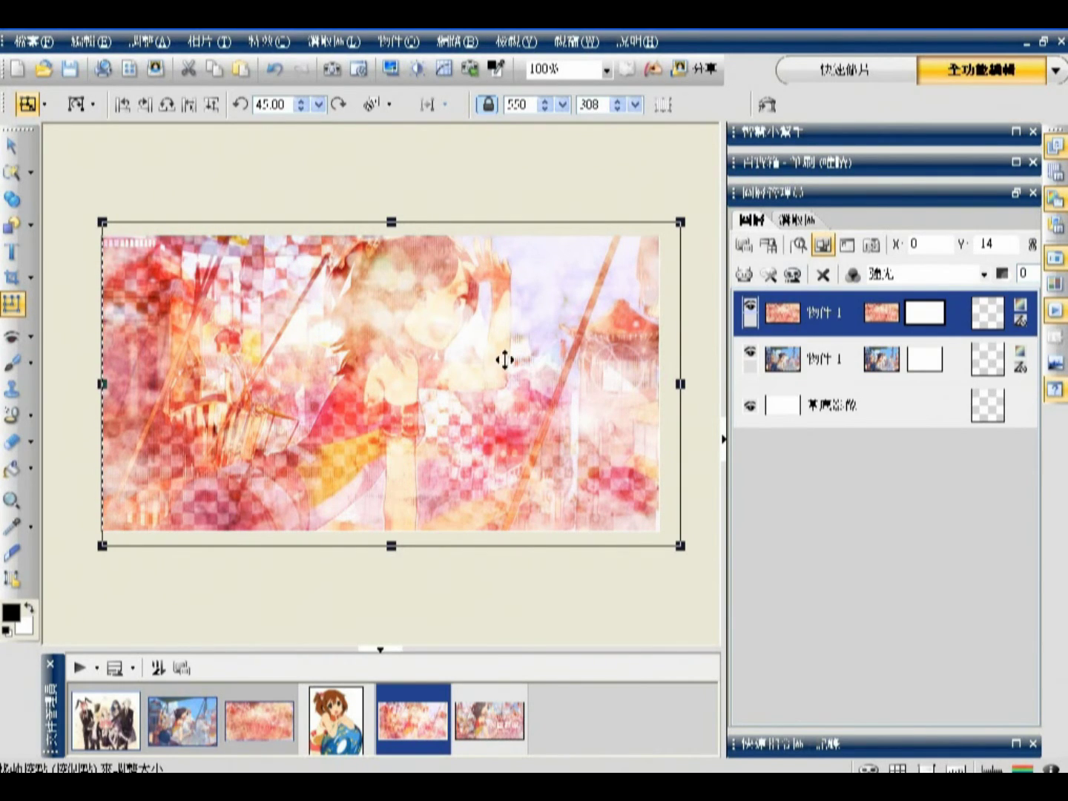
pyautogui.click(919, 275)
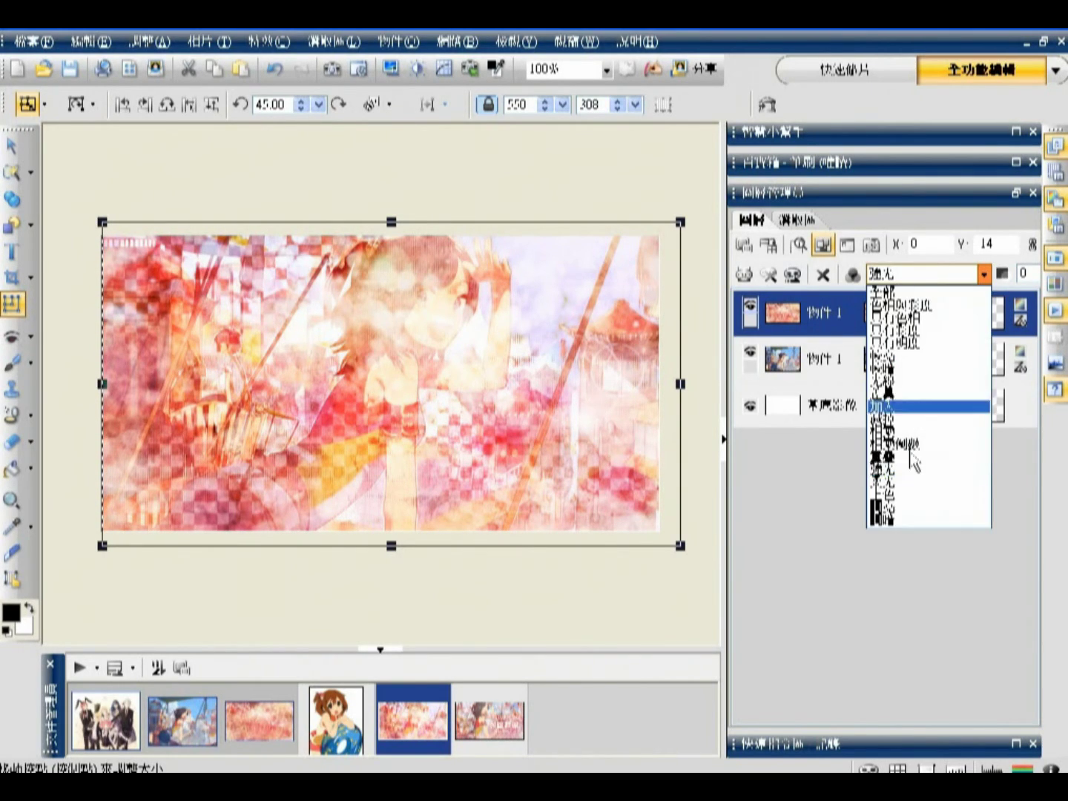
pyautogui.click(894, 483)
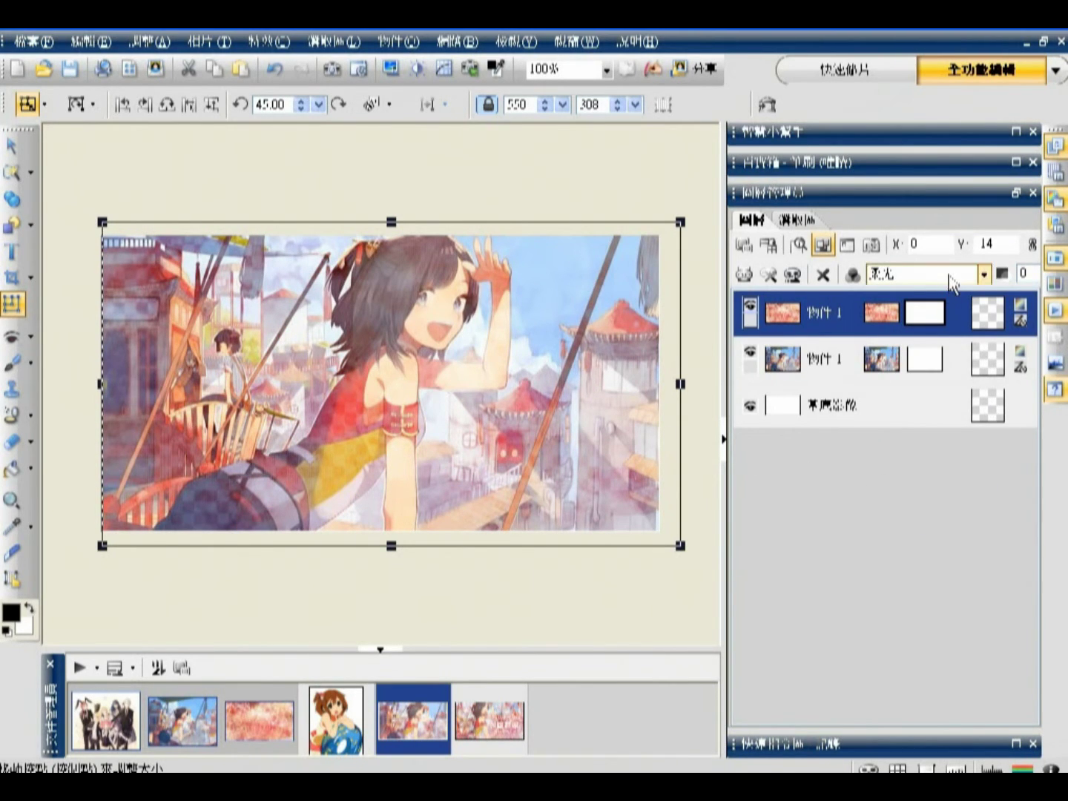
# Set the texture layer's merge mode to 強光 and its transparency to 30.
pyautogui.click(911, 280)
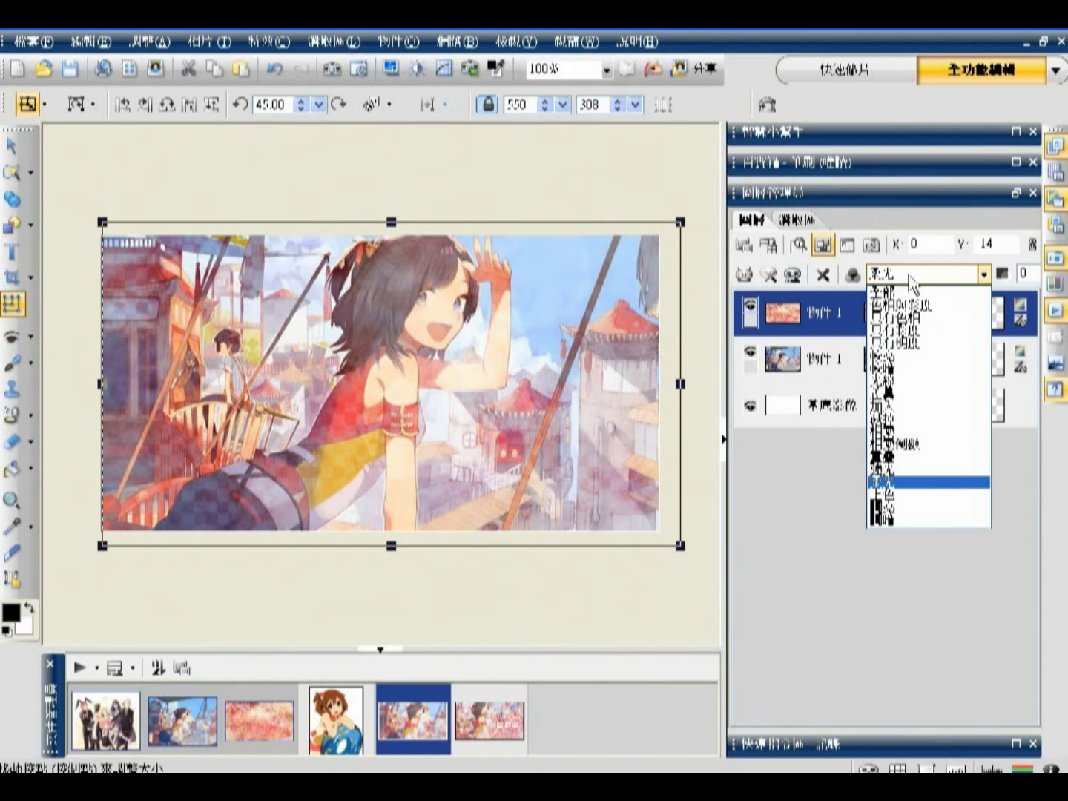
pyautogui.click(905, 470)
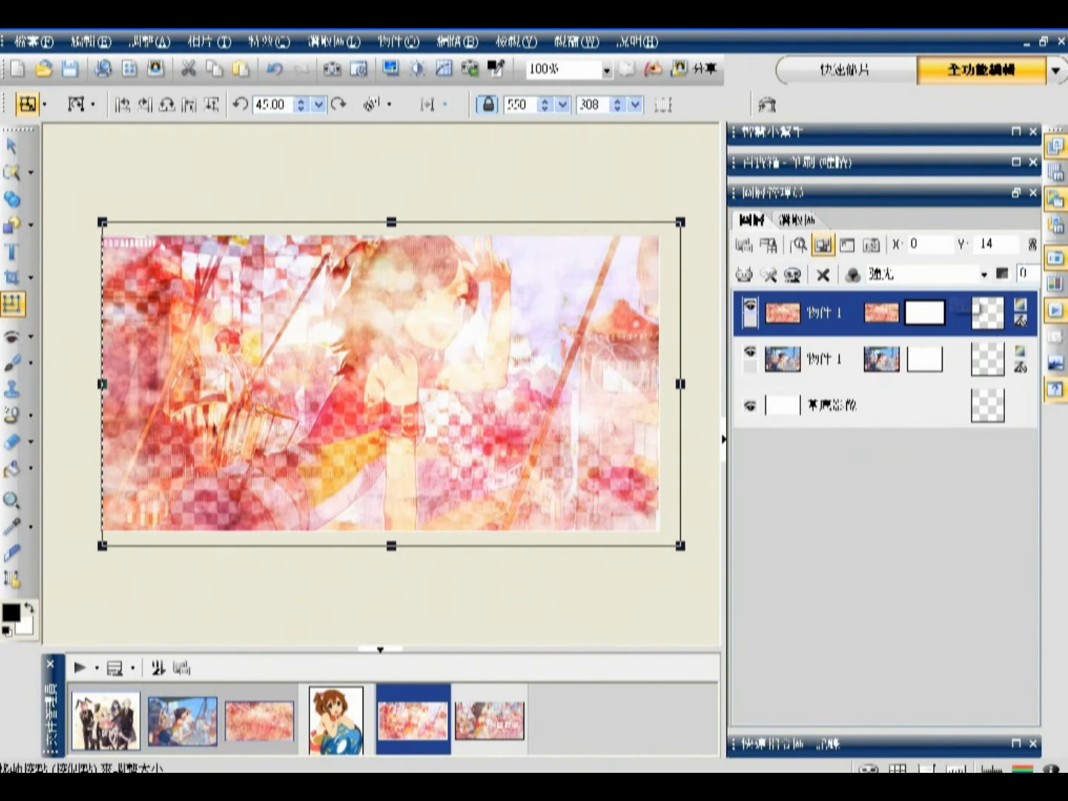
pyautogui.write('30')
pyautogui.press('Return')
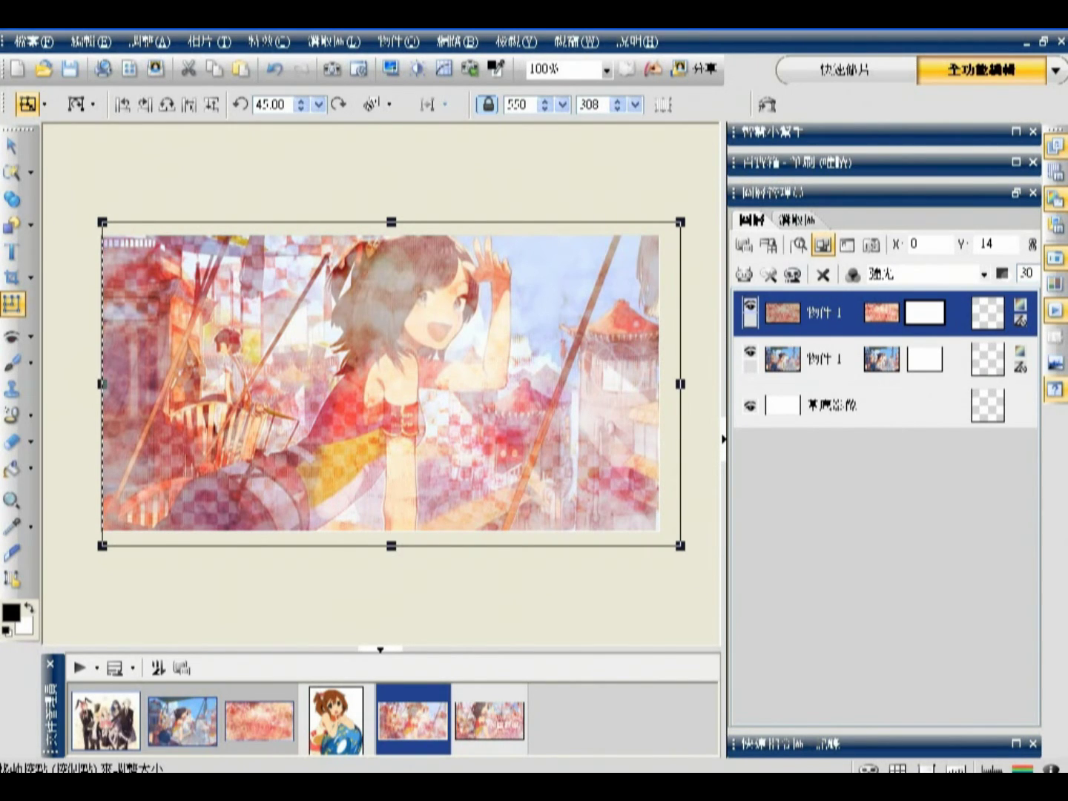
# Try a transparency of 70 on the texture layer.
pyautogui.doubleClick(1024, 273)
pyautogui.write('70')
pyautogui.press('Return')
# Enter mask mode on the banner, choose the Paintbrush and look through its textures, keeping the no-texture option.
pyautogui.click(869, 768)
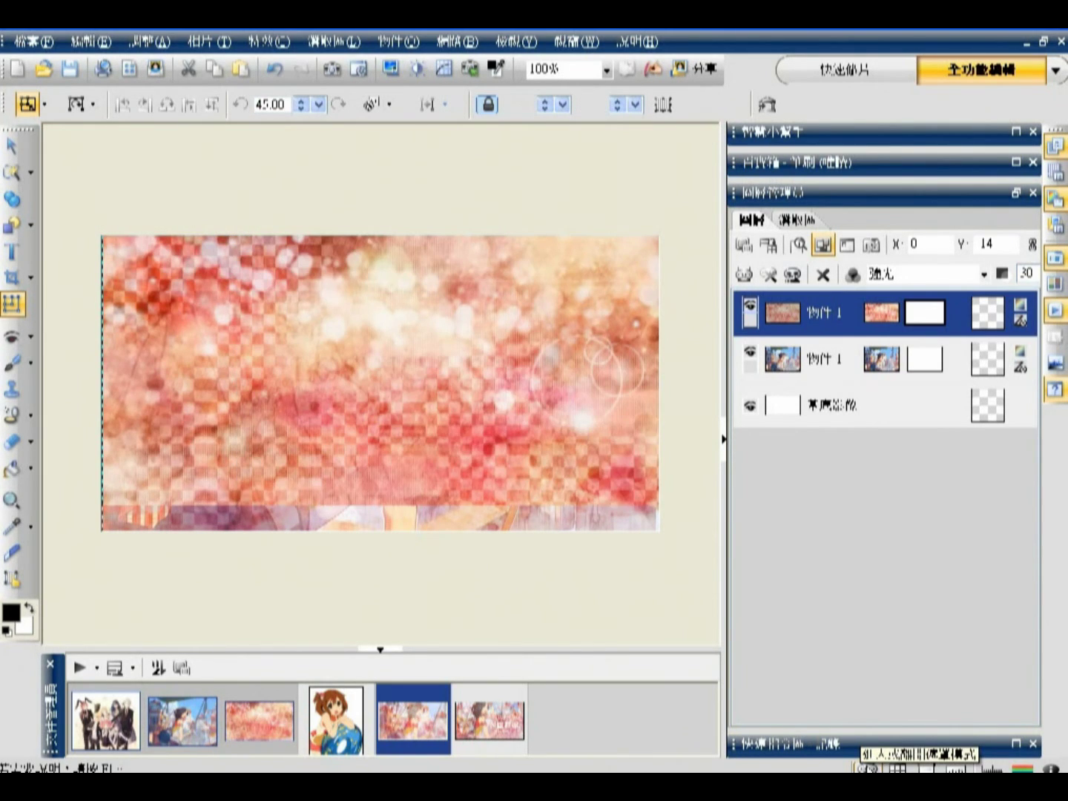
pyautogui.click(15, 364)
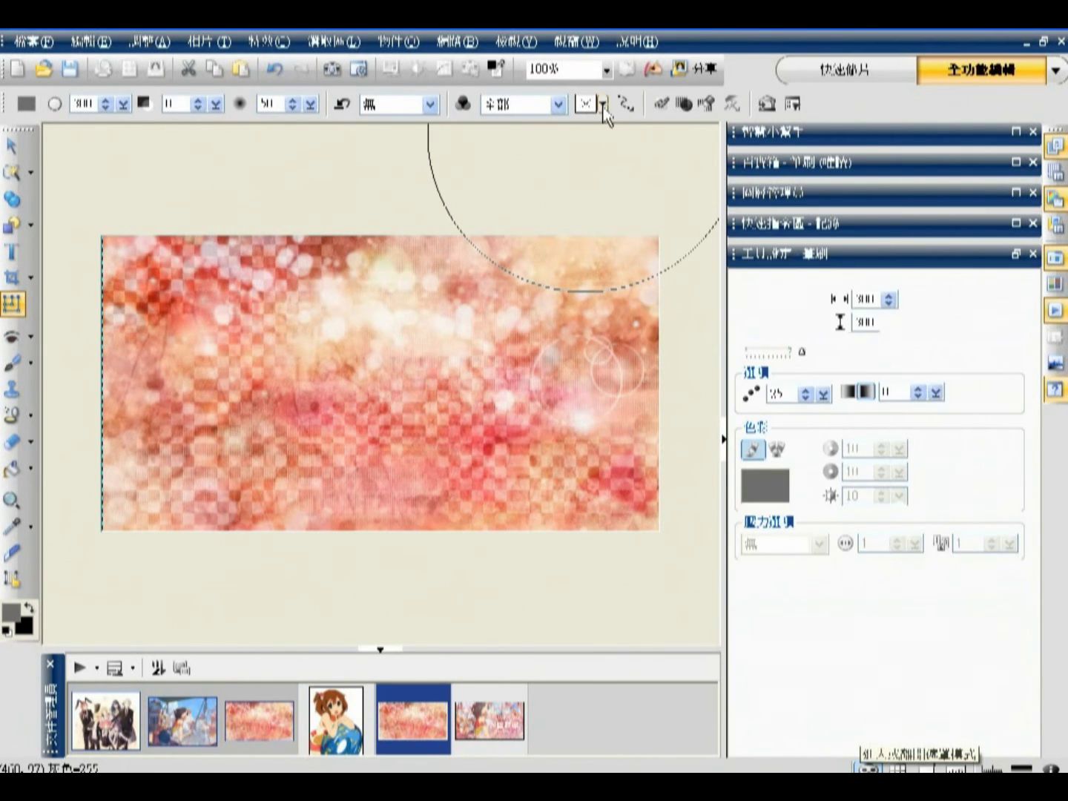
pyautogui.click(604, 104)
pyautogui.click(630, 126)
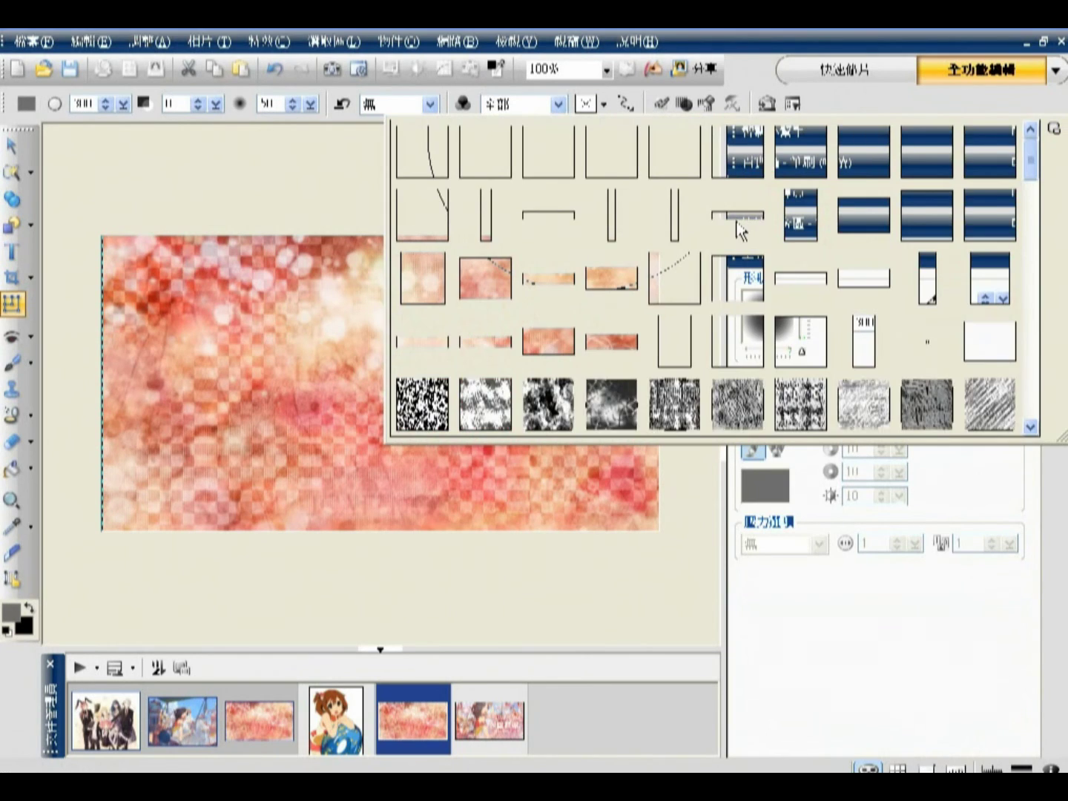
pyautogui.scroll(-1, 734, 230)
pyautogui.scroll(-2, 735, 220)
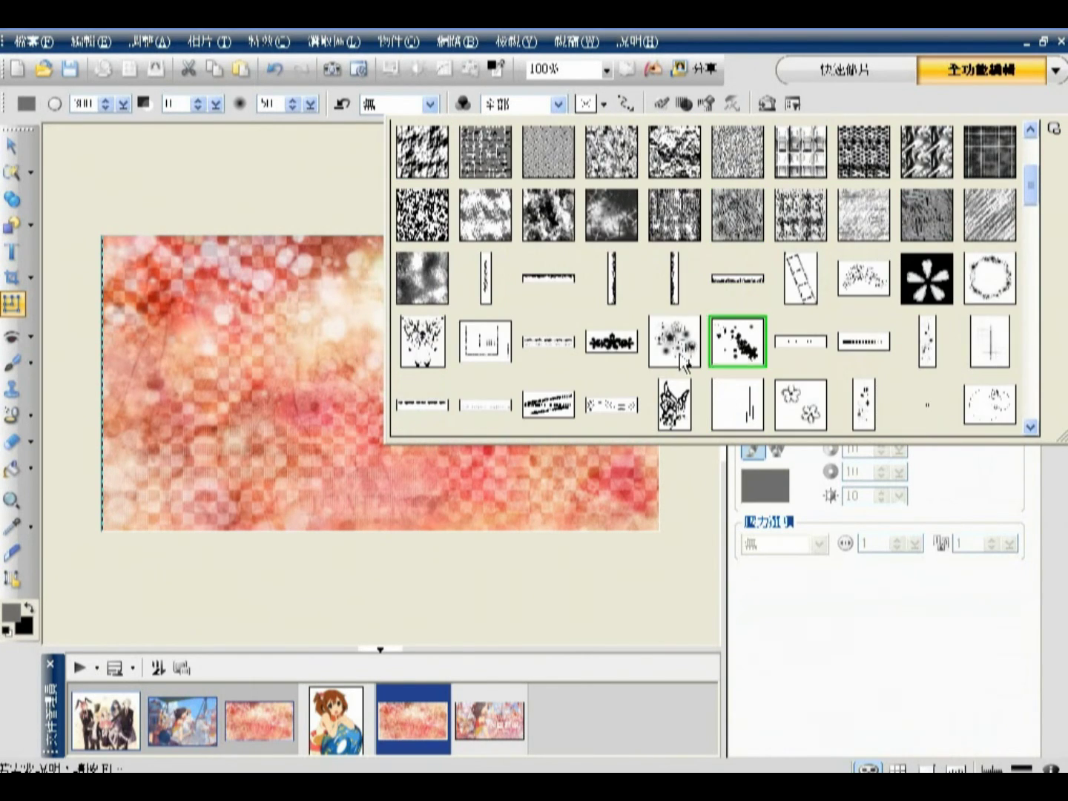
pyautogui.click(423, 148)
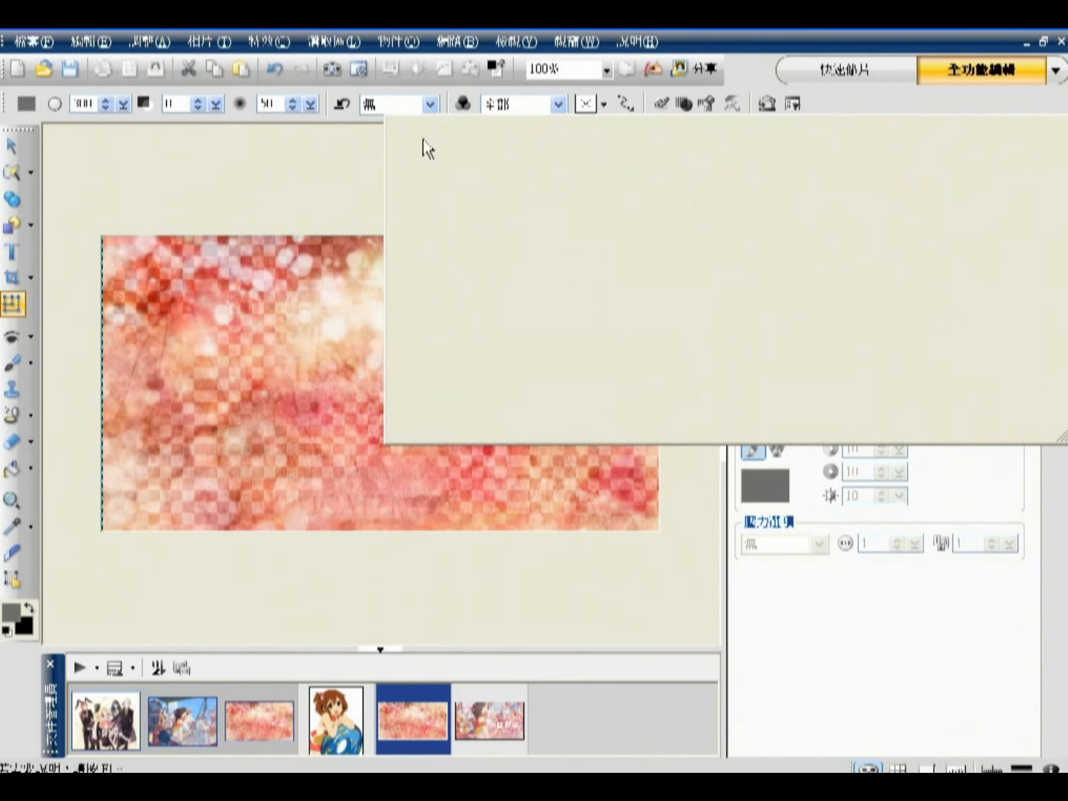
# Set the brush colour to gray level 101.
pyautogui.click(33, 104)
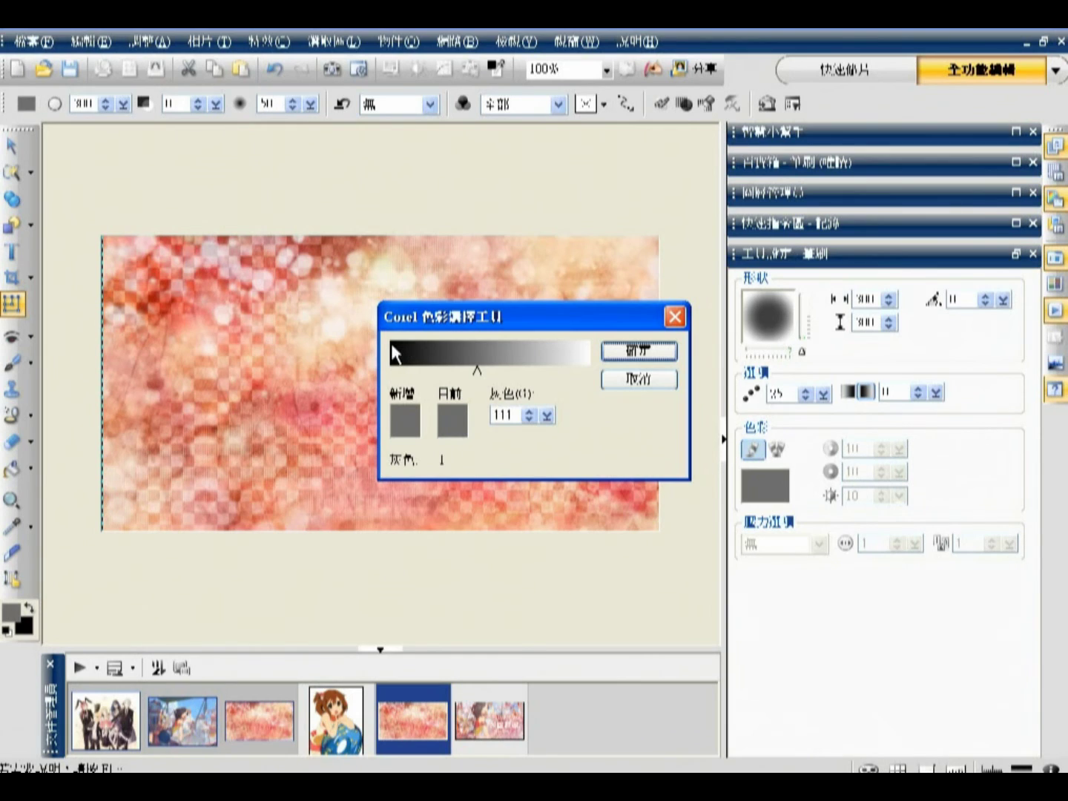
pyautogui.click(467, 364)
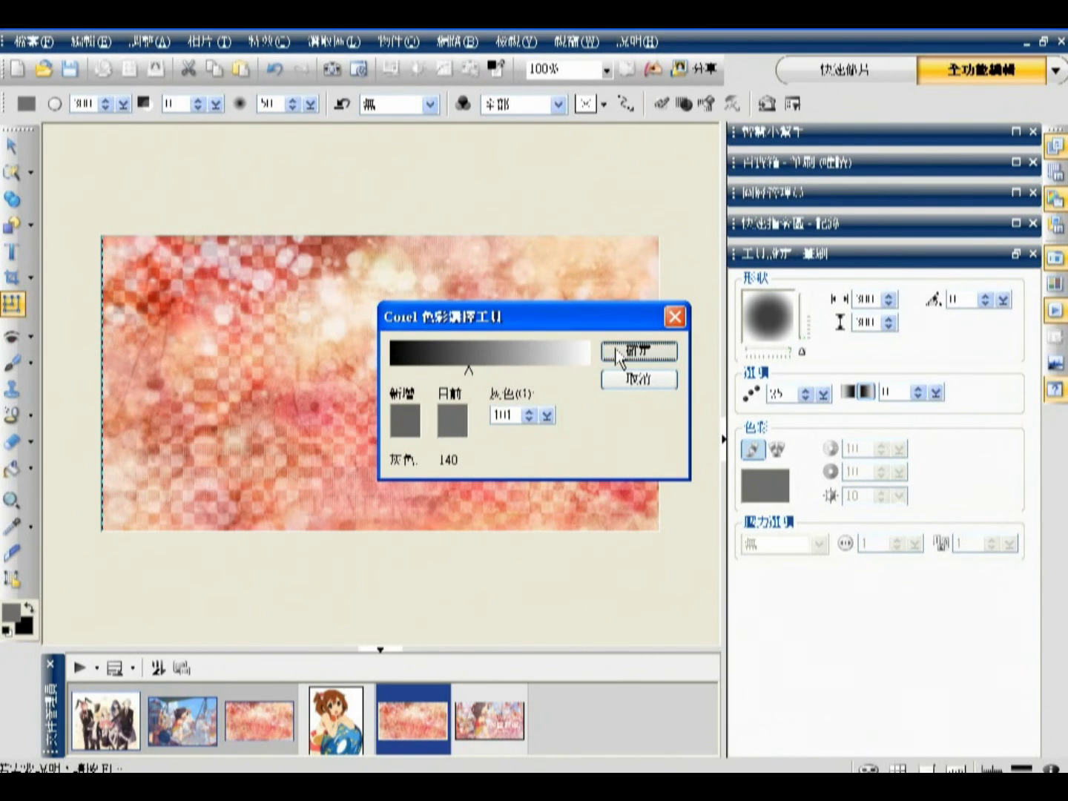
pyautogui.click(639, 351)
# Paint the mask with the soft 300-size brush over the girl's face, body and bag, and leave mask mode.
pyautogui.press('b')
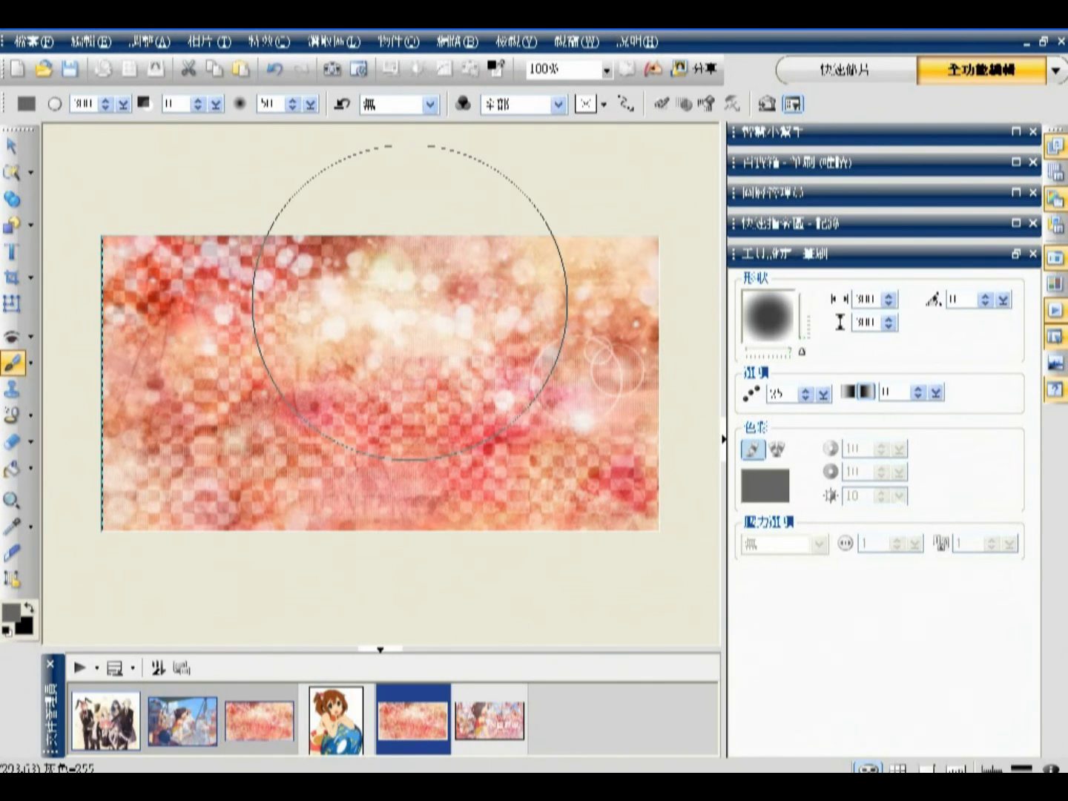
pyautogui.click(398, 333)
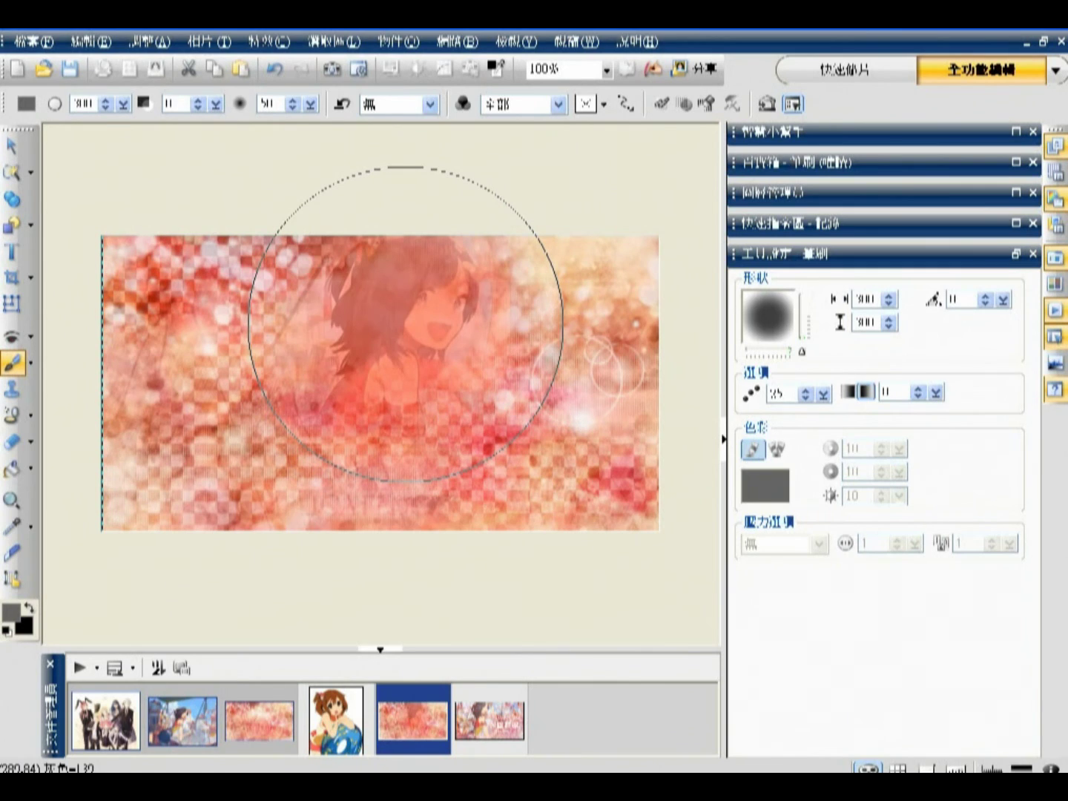
pyautogui.click(398, 328)
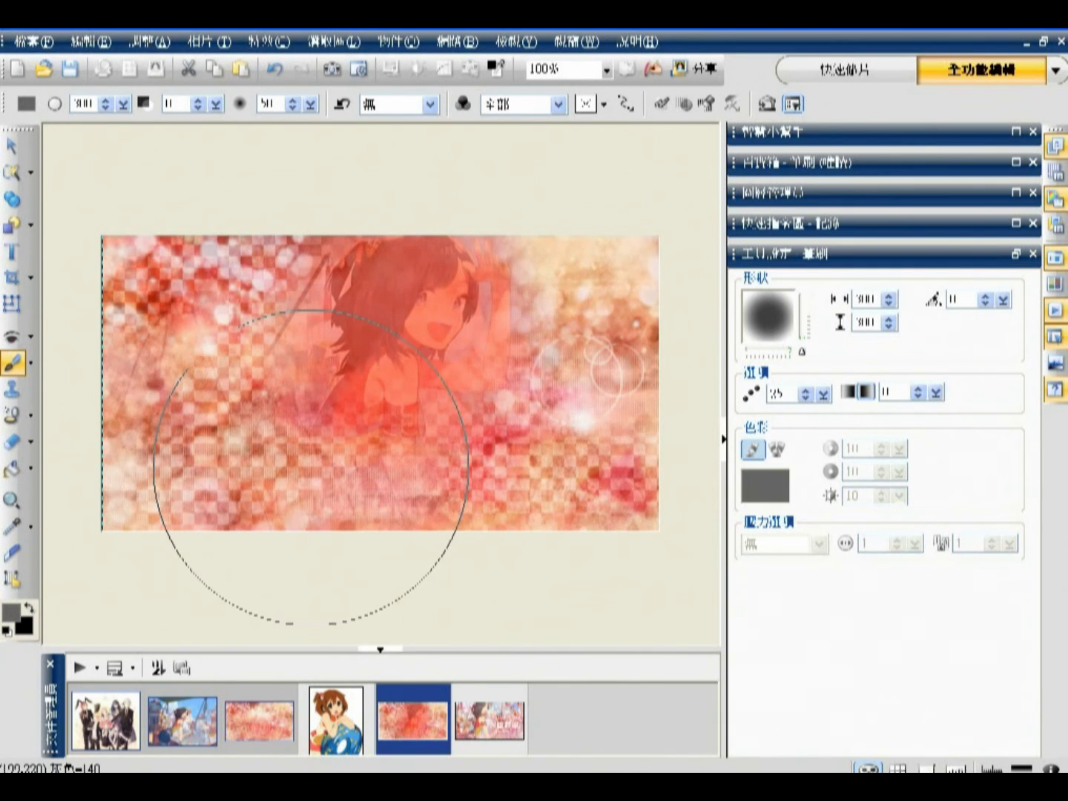
pyautogui.click(311, 467)
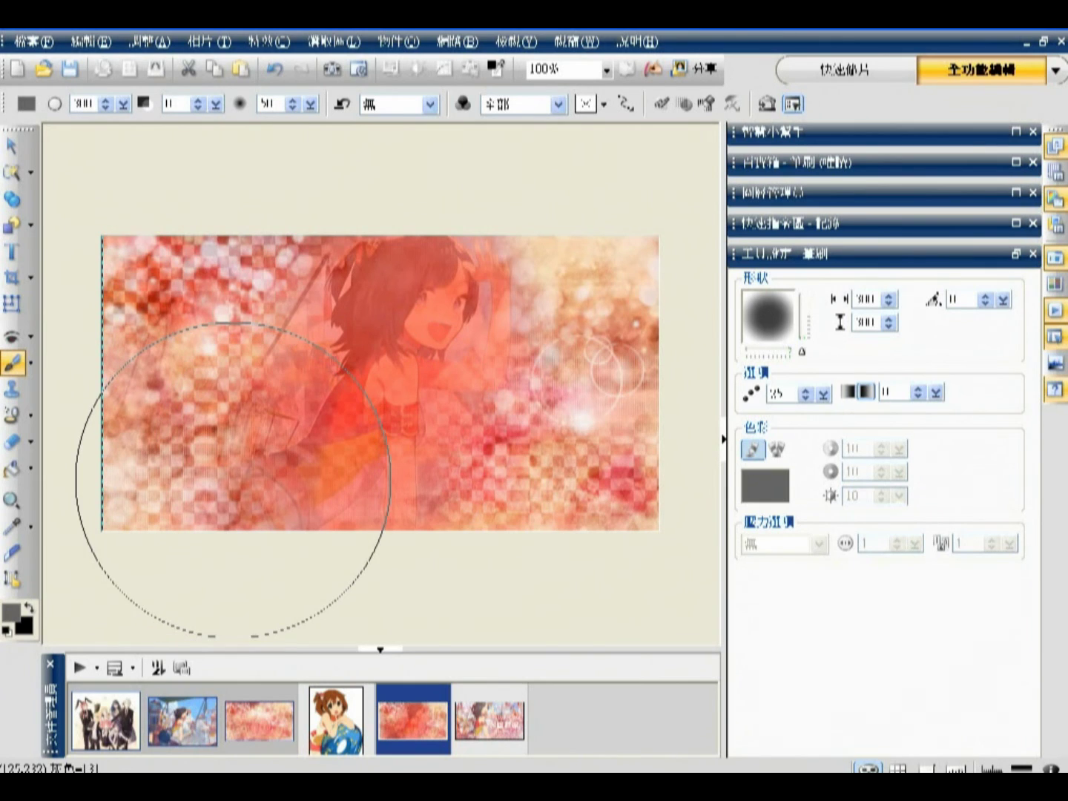
pyautogui.click(233, 479)
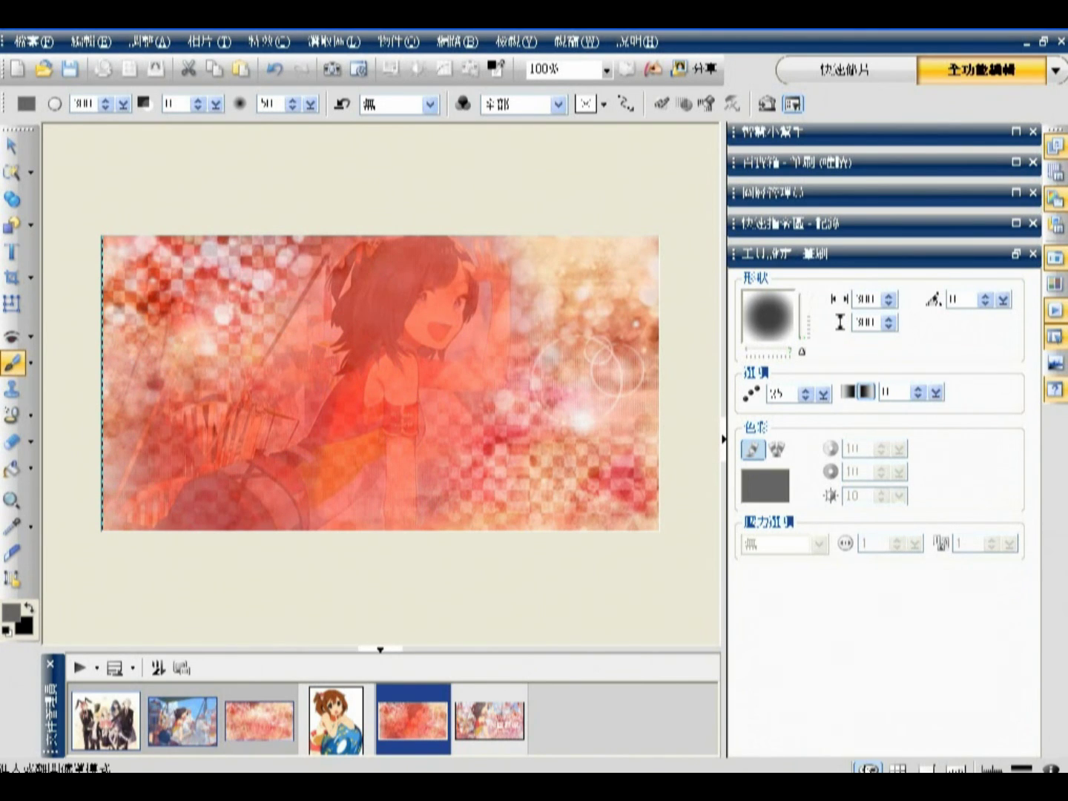
pyautogui.click(867, 768)
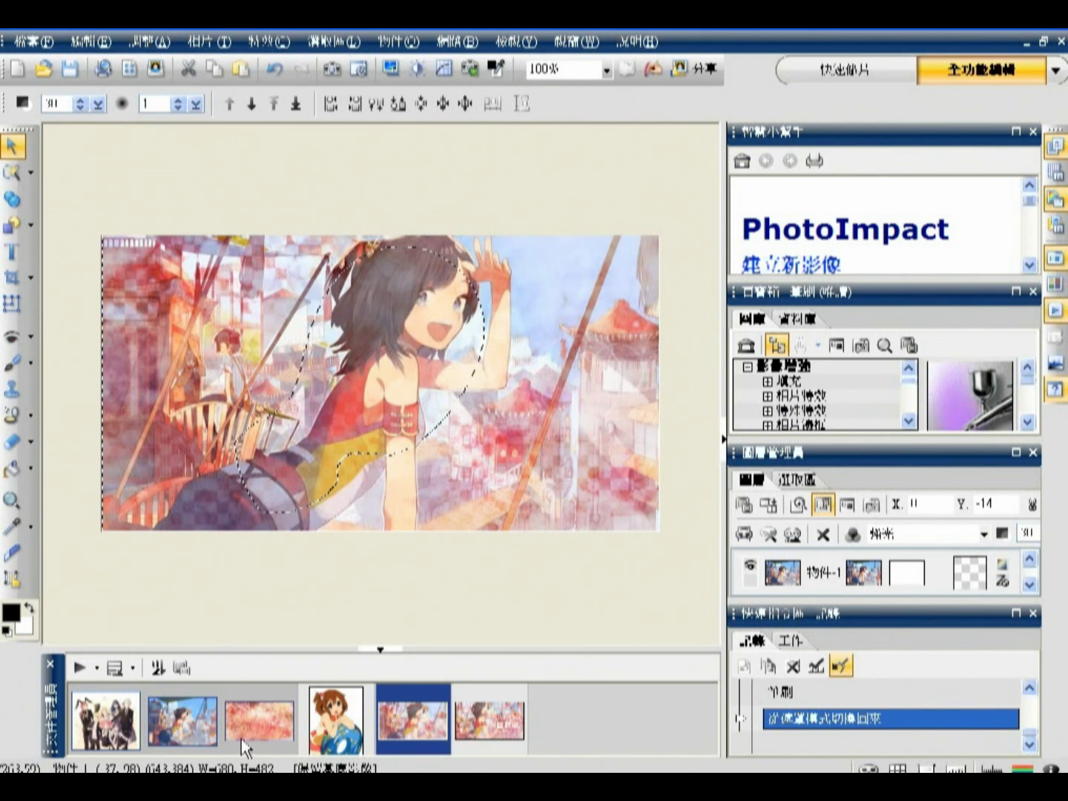
# Switch to the group picture of the suited characters and select the pale background around them.
pyautogui.click(117, 734)
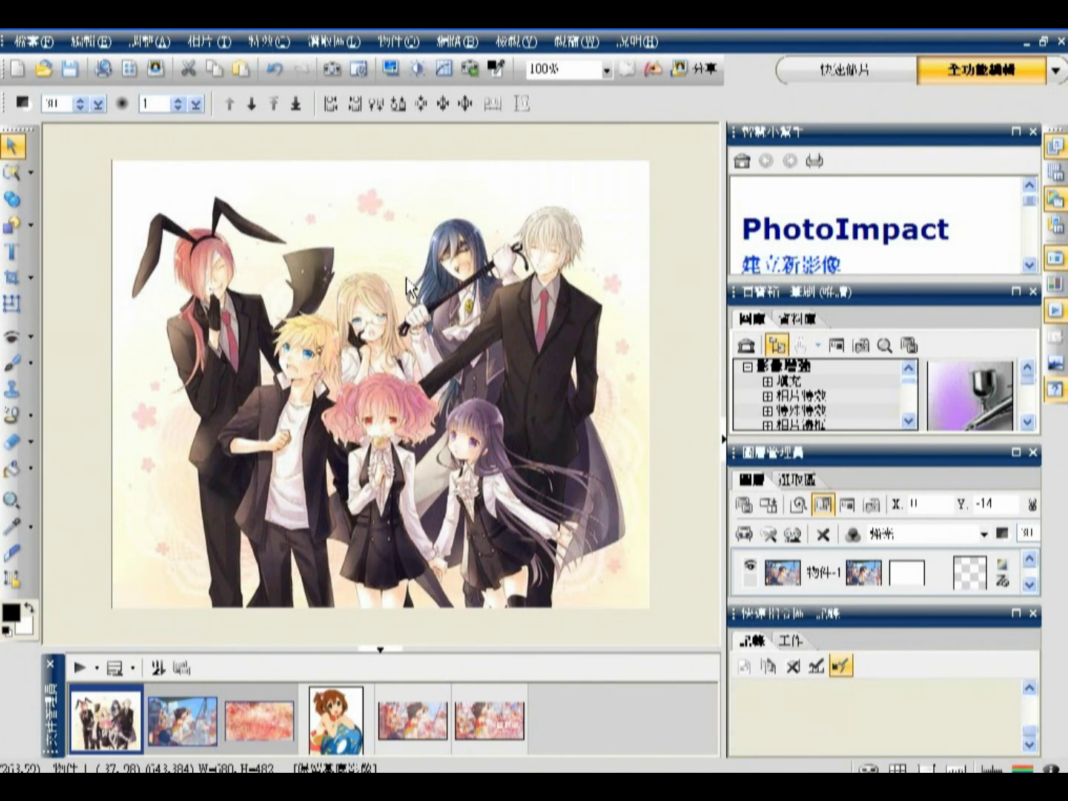
pyautogui.click(363, 268)
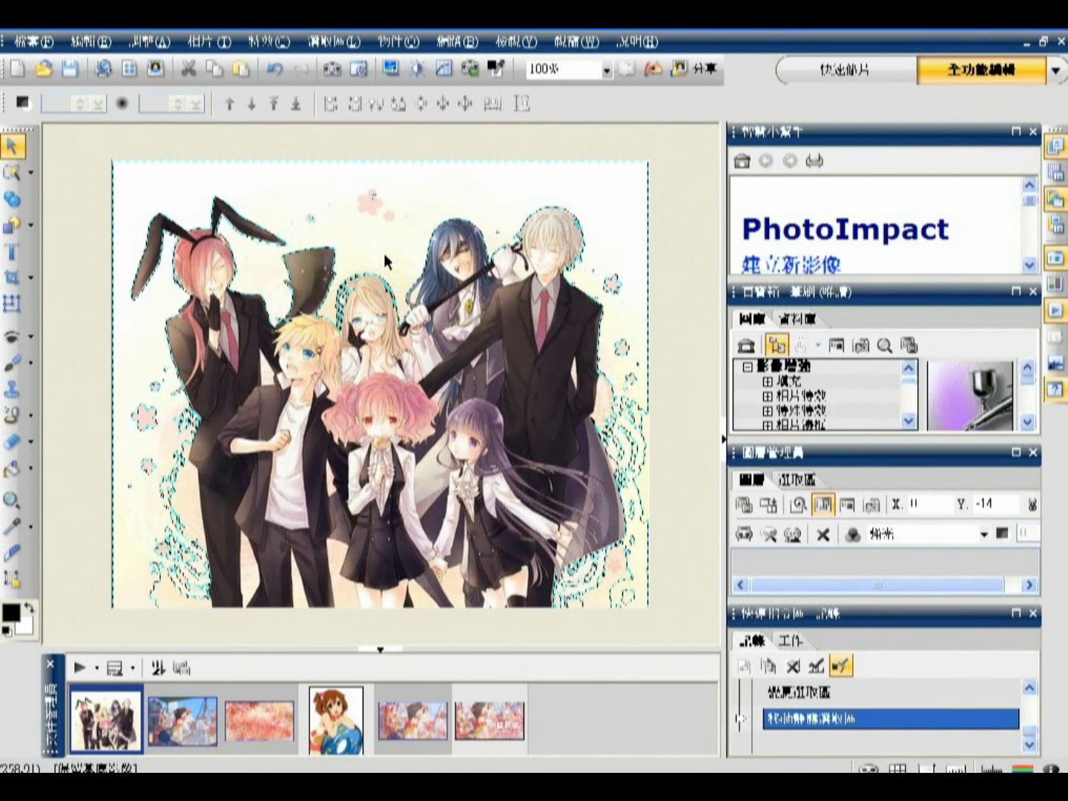